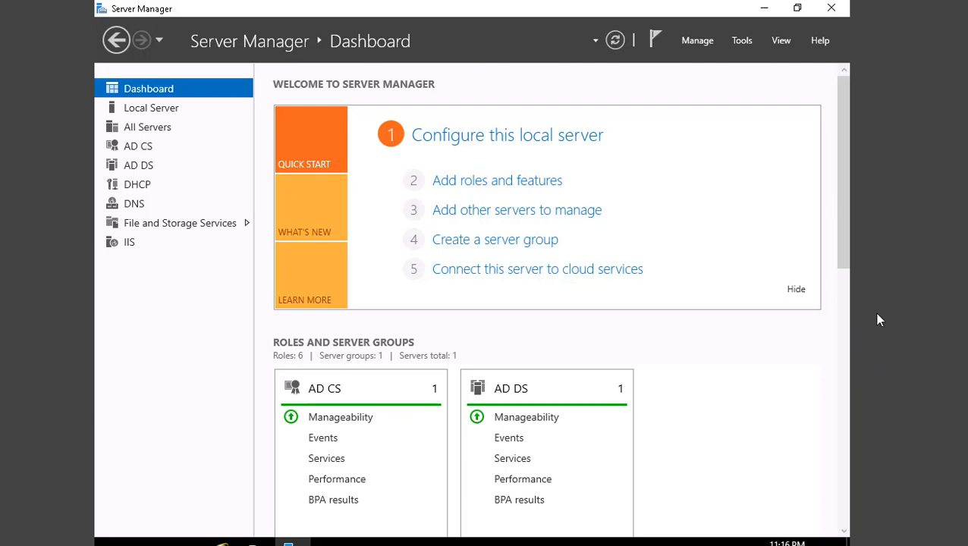
- Start adding roles and features on LON-DC1 and select the iSCSI Target Server role under File and iSCSI Services
click(490, 182)
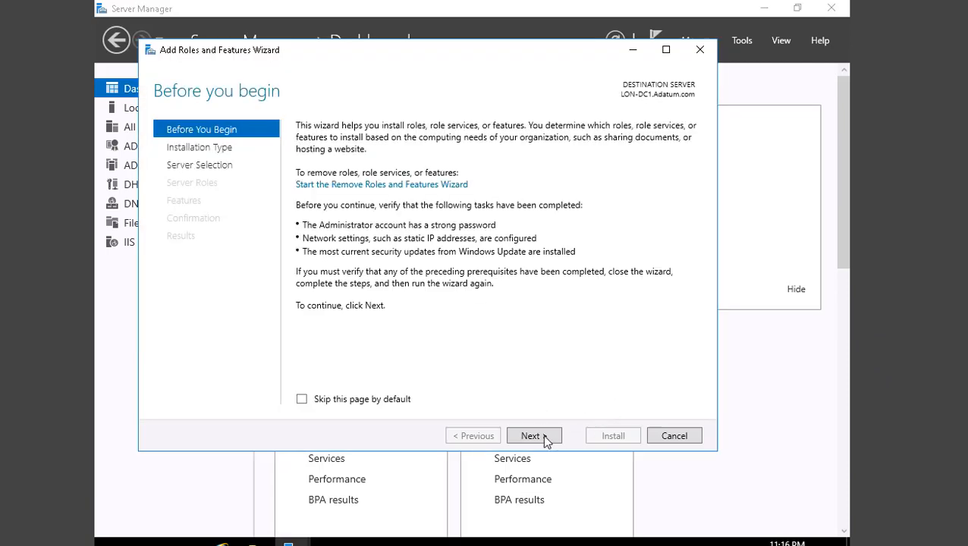
click(543, 437)
click(535, 436)
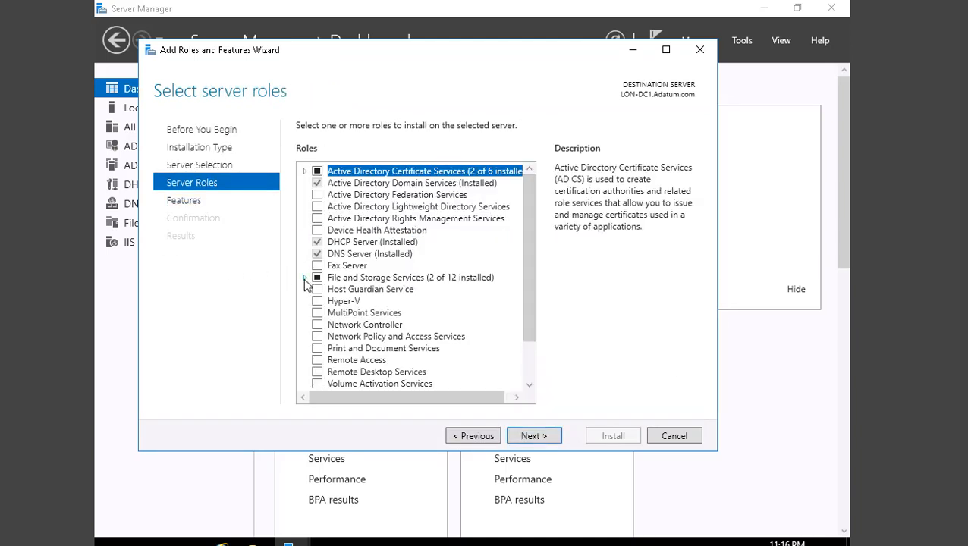
click(304, 278)
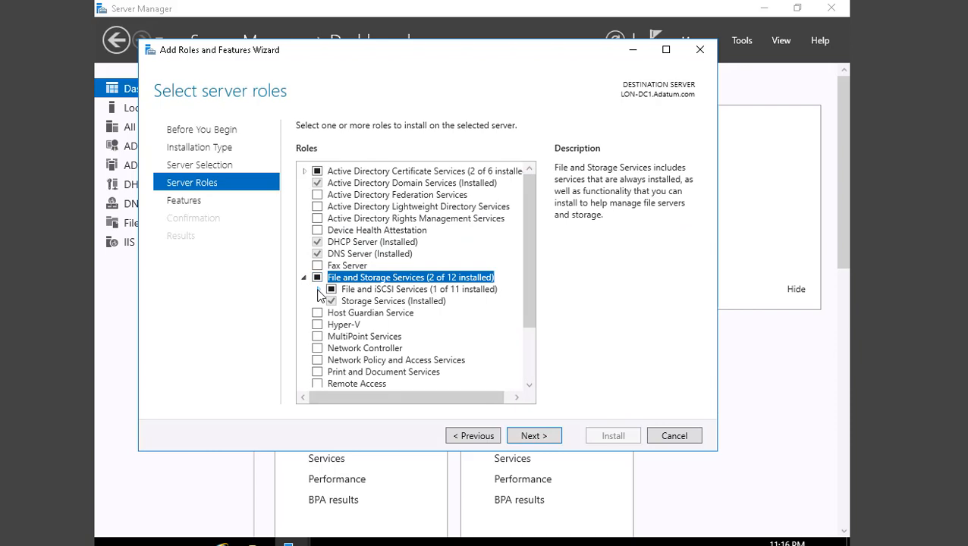
click(318, 289)
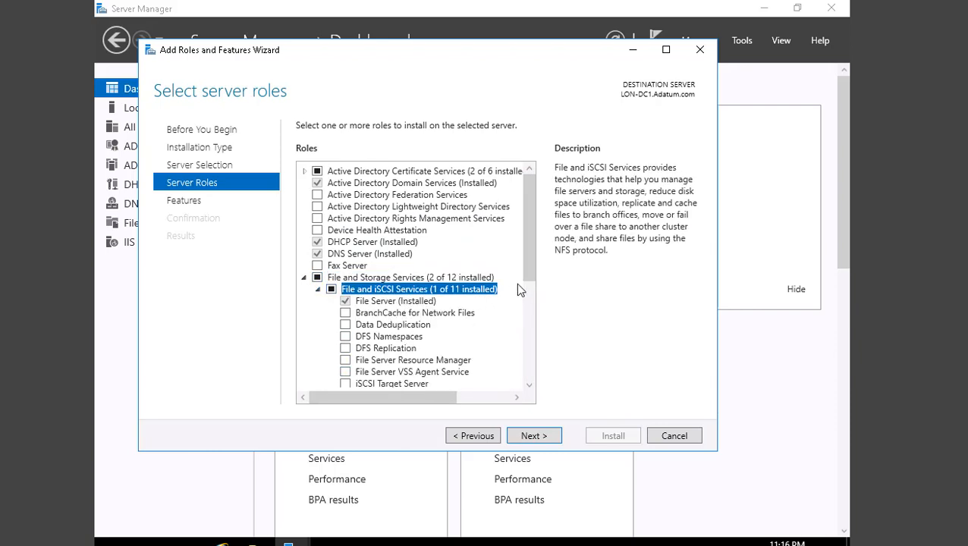
drag(522, 259, 528, 299)
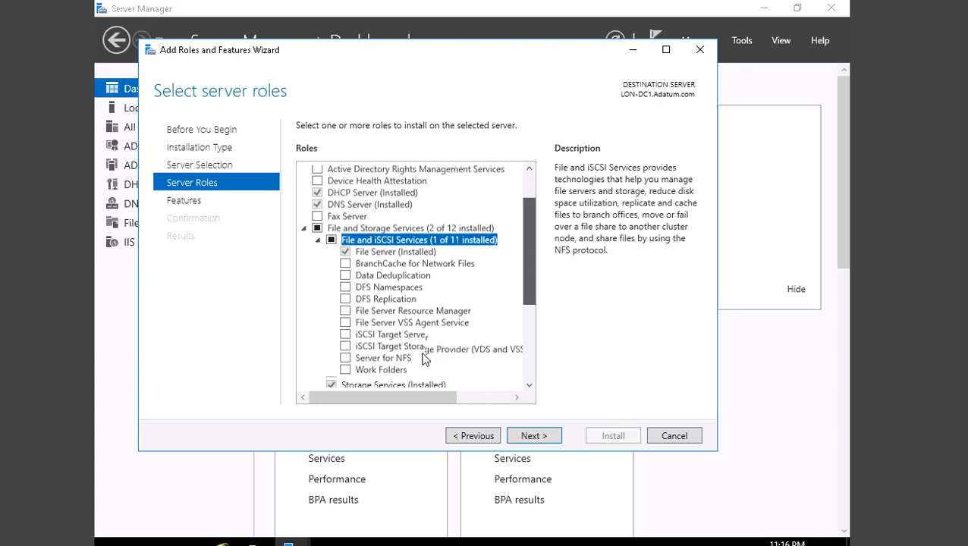
click(345, 335)
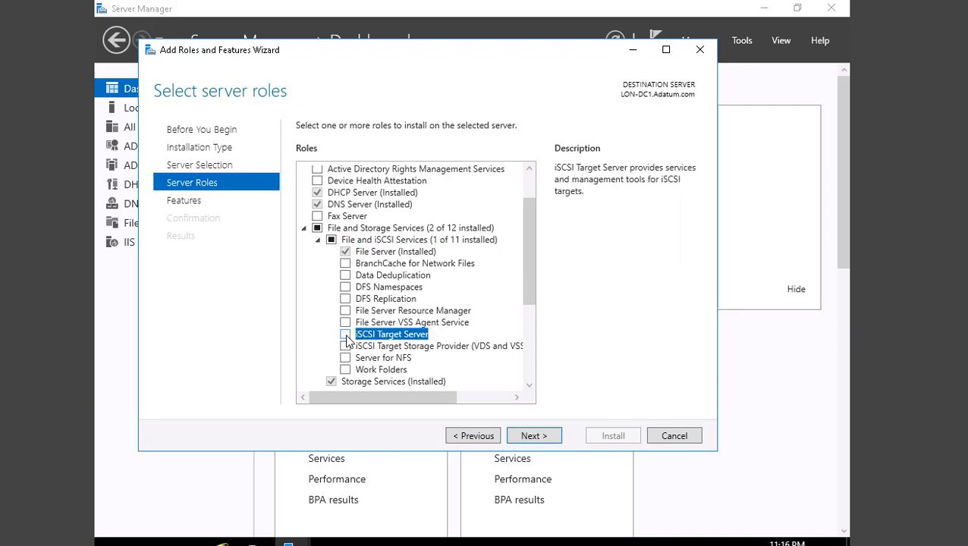
- Install the selected iSCSI Target Server role without extra features and close the wizard when installation completes
click(531, 438)
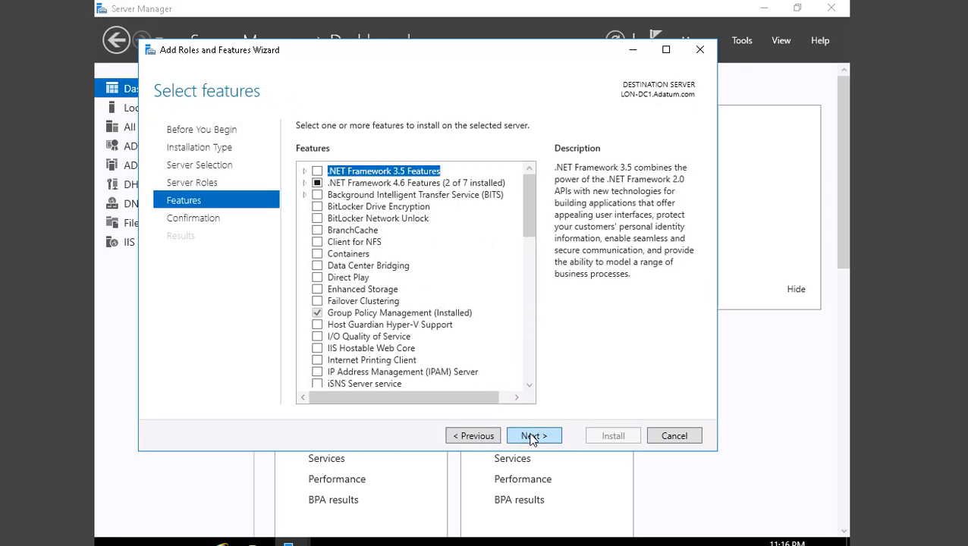
click(531, 437)
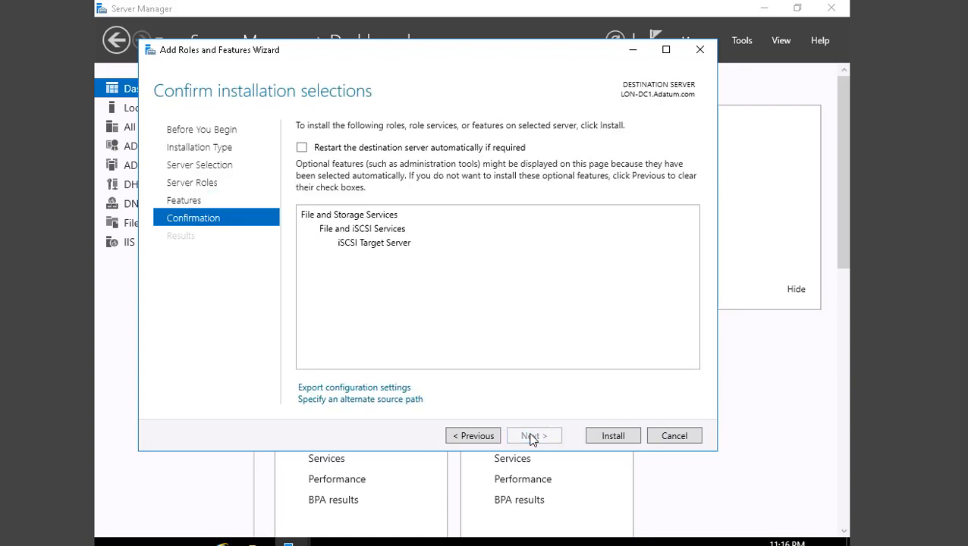
click(624, 436)
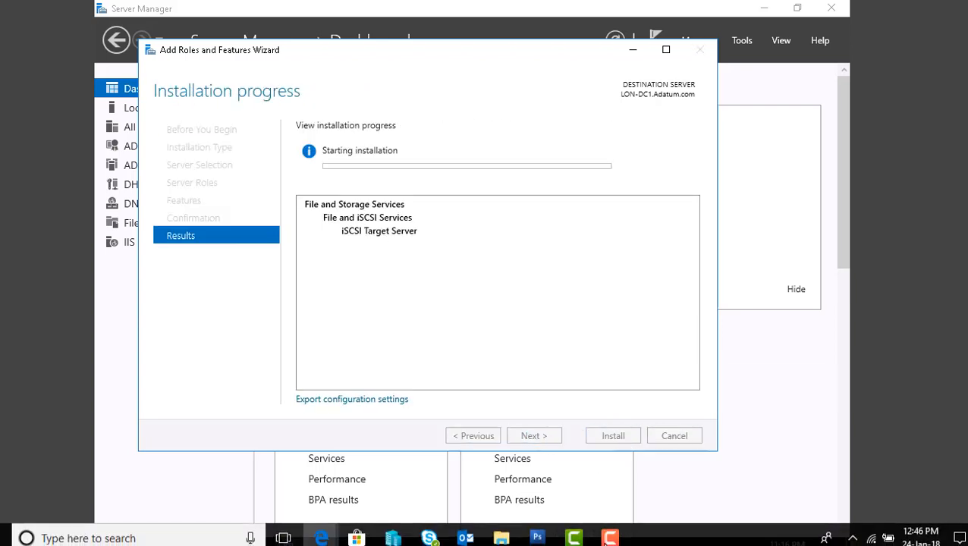
click(609, 538)
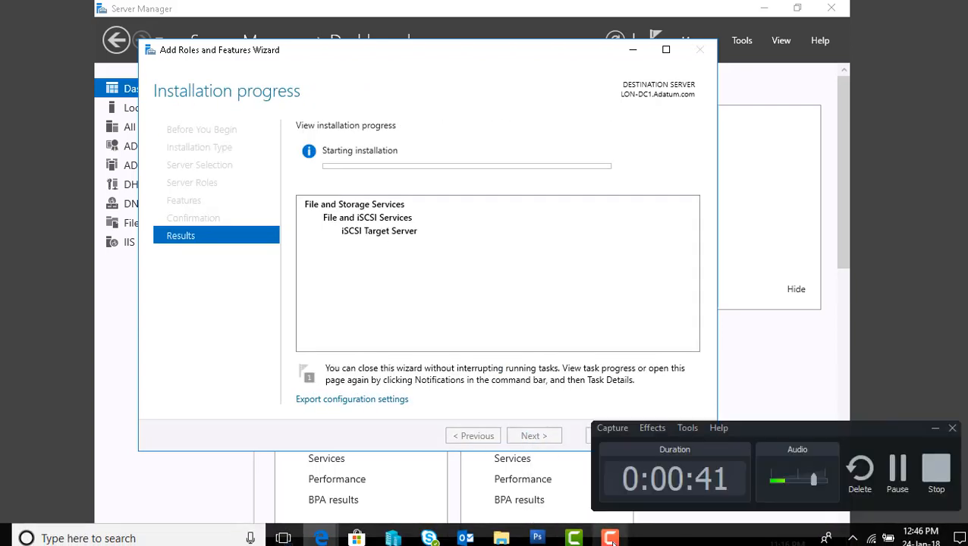
click(895, 470)
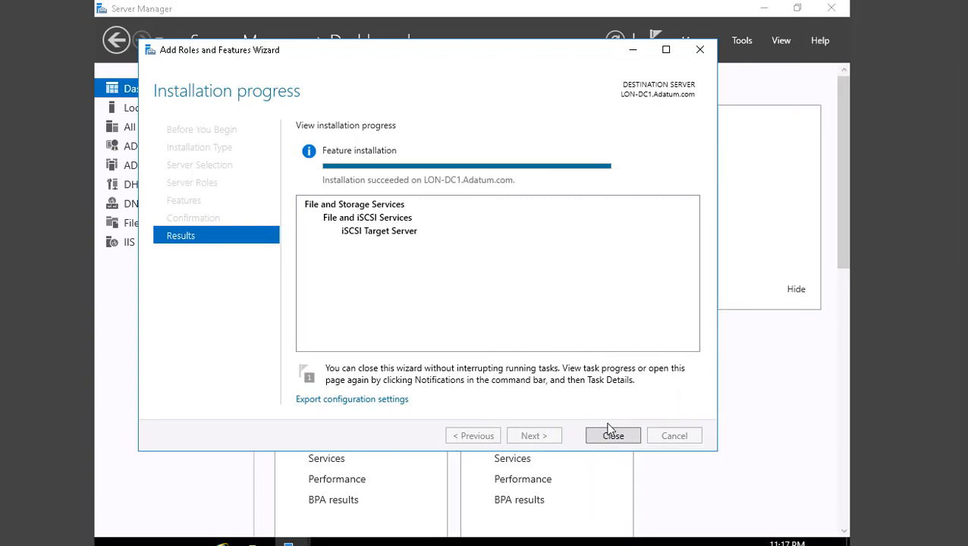
click(611, 436)
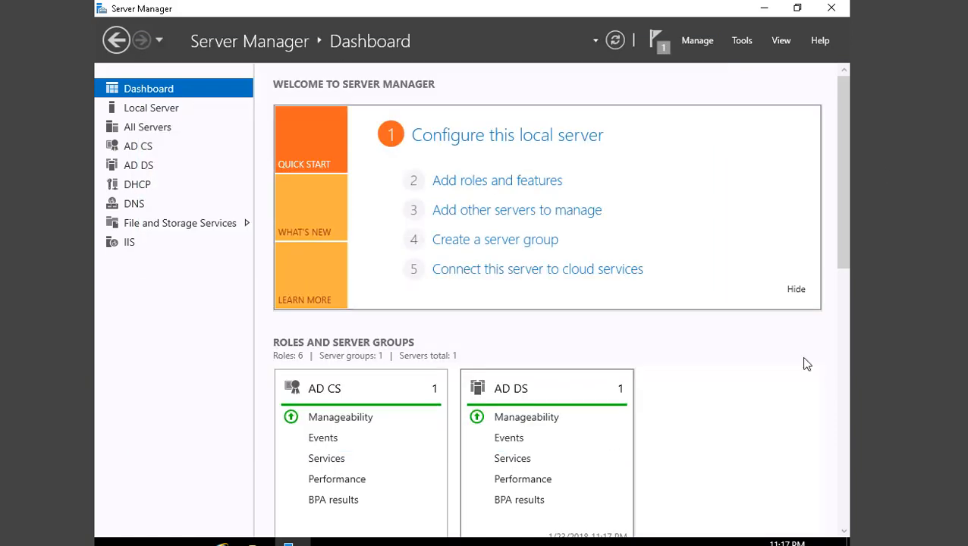
- Start a new iSCSI virtual disk in File and Storage Services and store it on volume E:
click(188, 226)
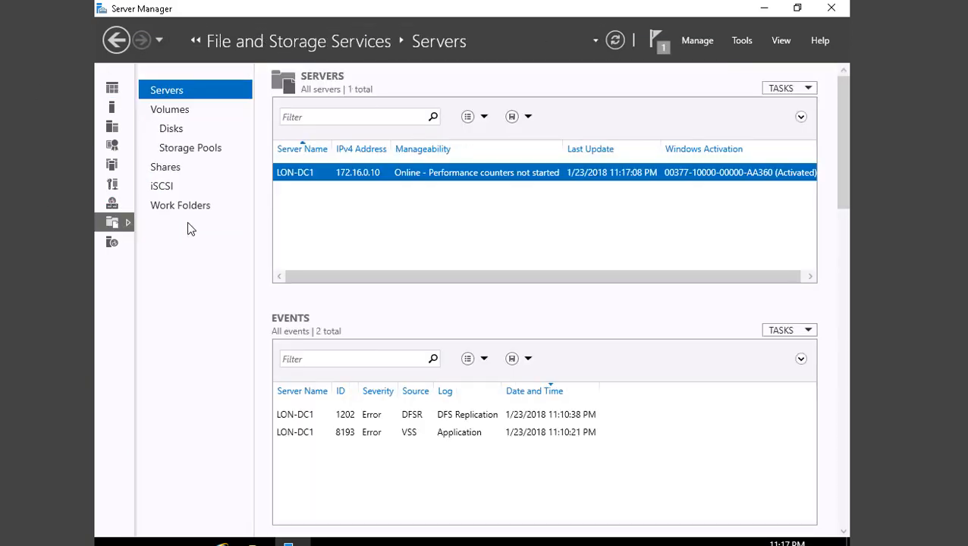
click(163, 188)
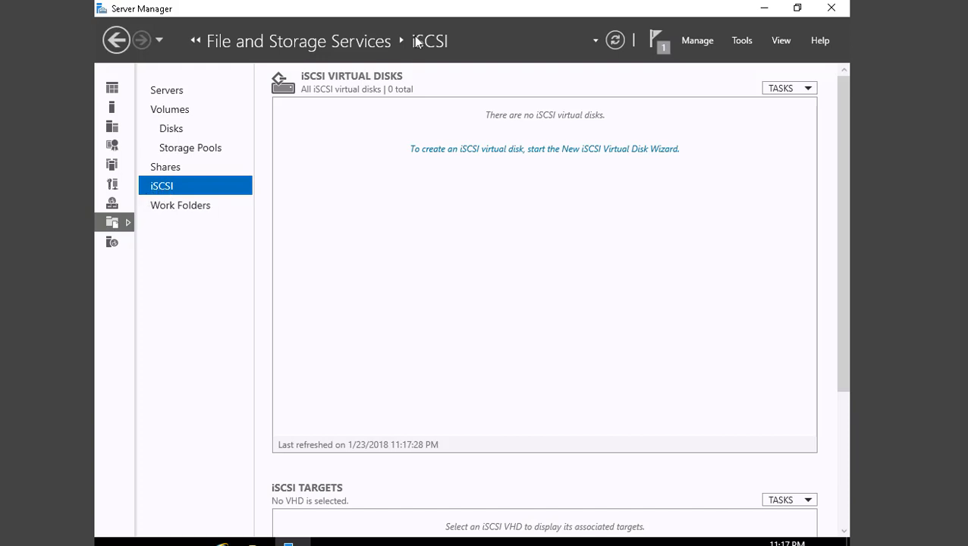
click(806, 92)
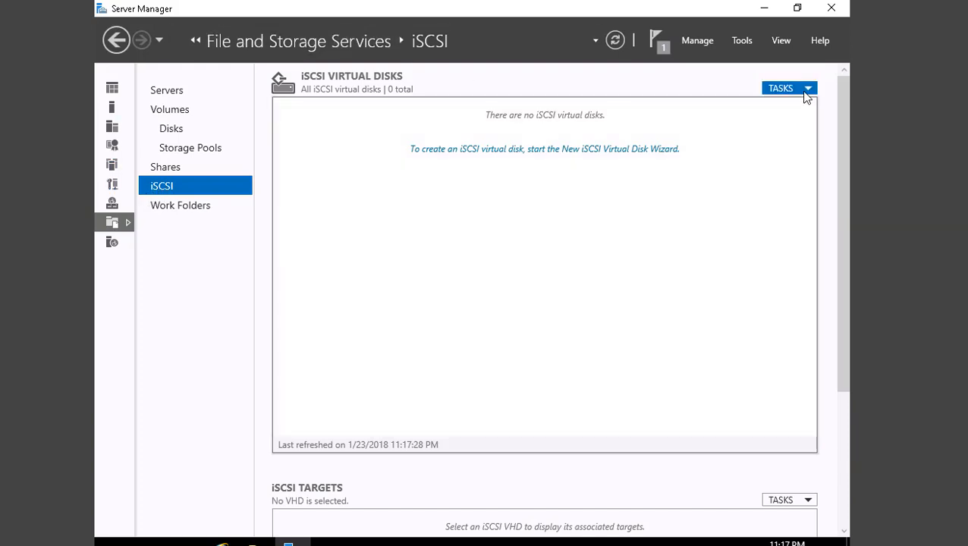
click(555, 155)
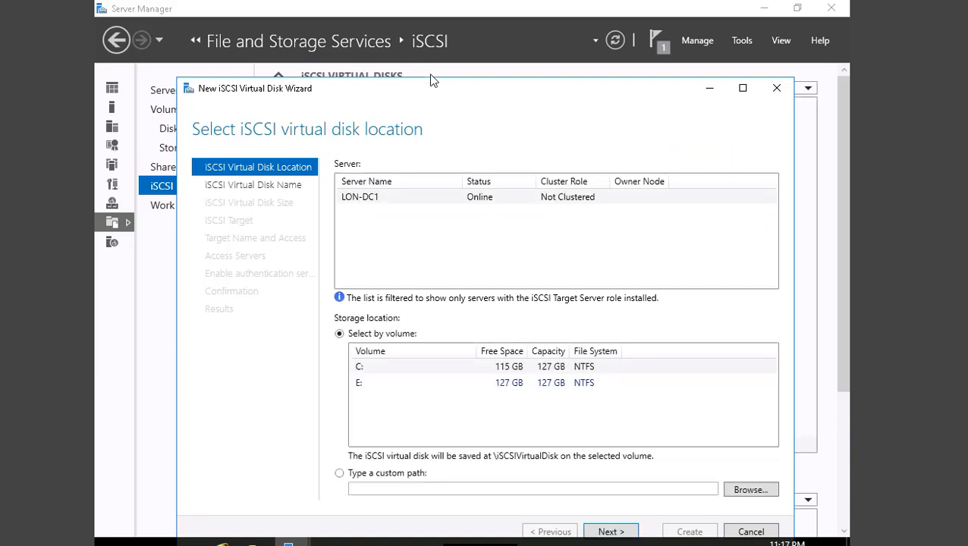
click(382, 384)
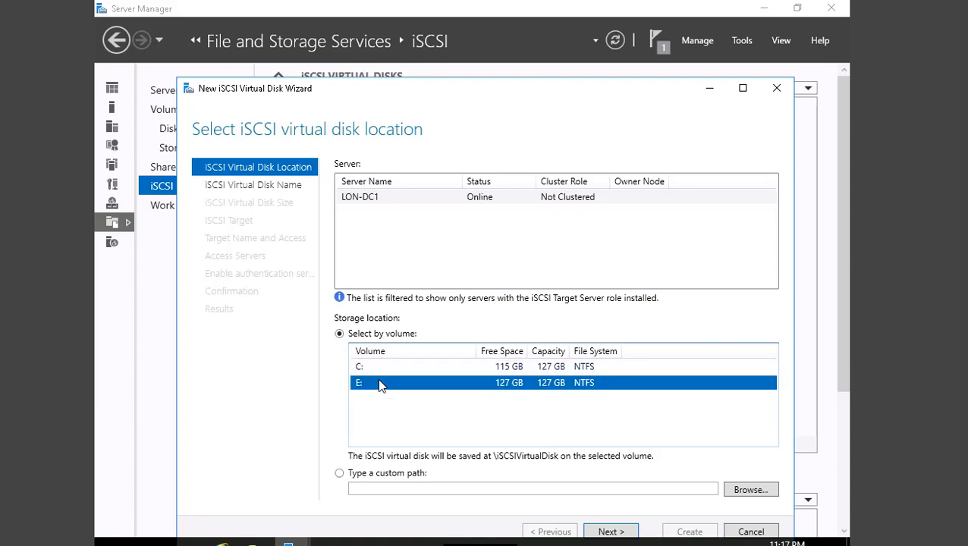
click(613, 531)
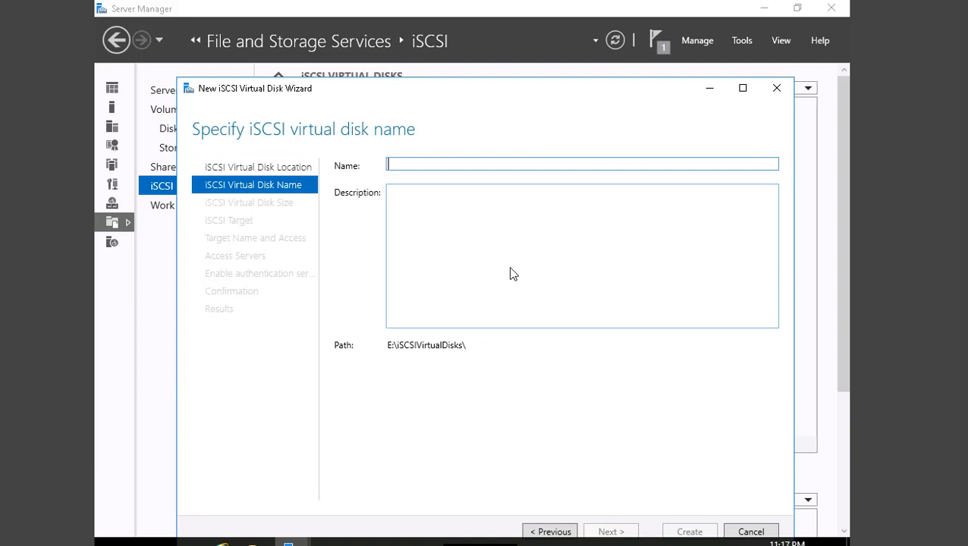
- Name the iSCSI virtual disk vdisk1 and set its size to 5 GB
text(vdisk1)
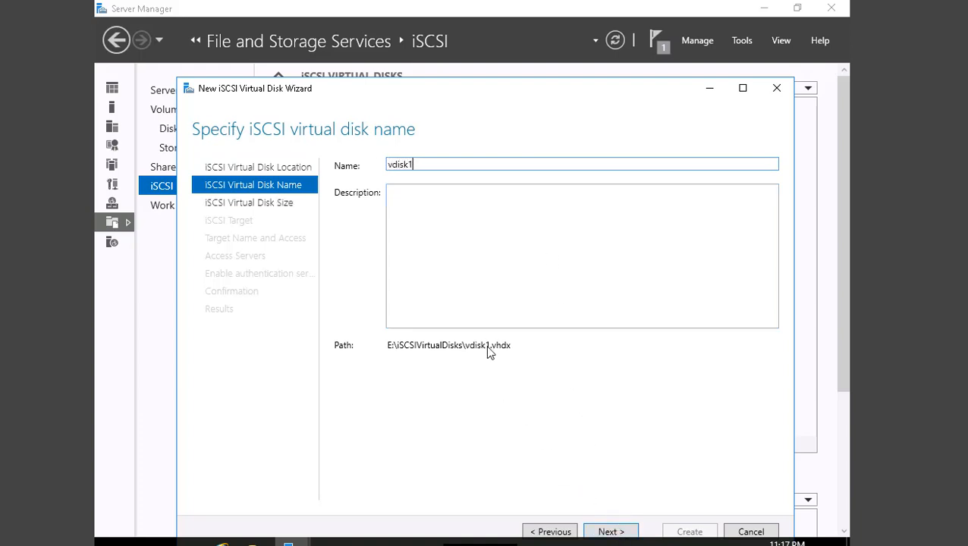
triple_click(519, 350)
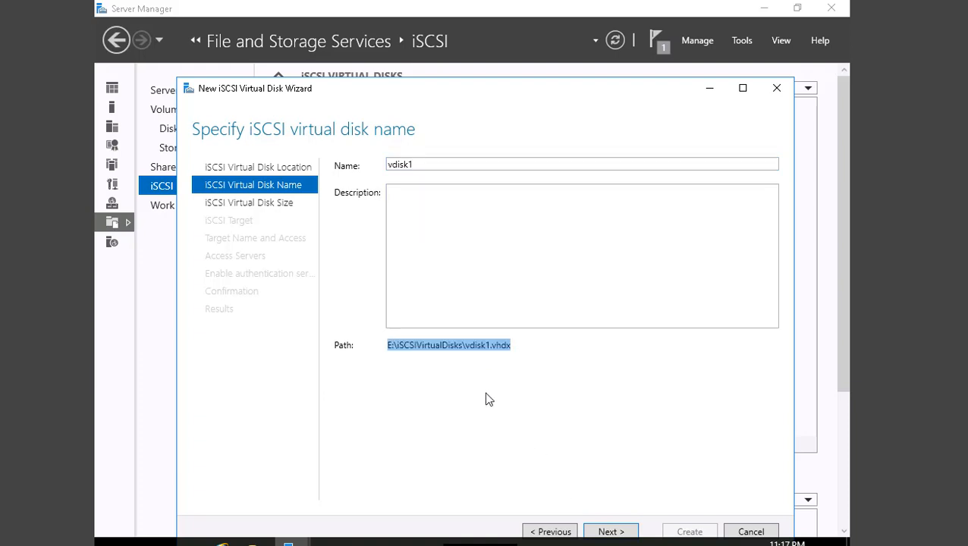
click(396, 354)
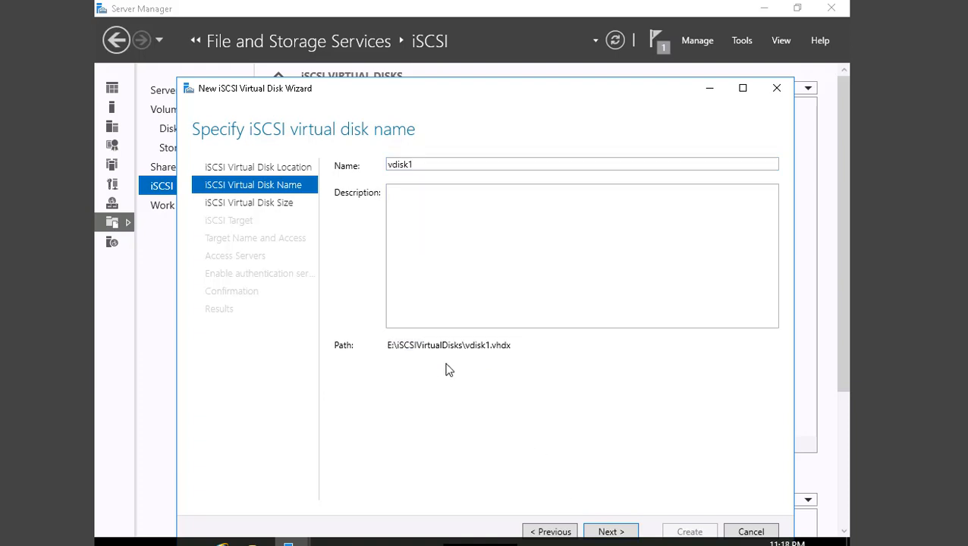
click(611, 532)
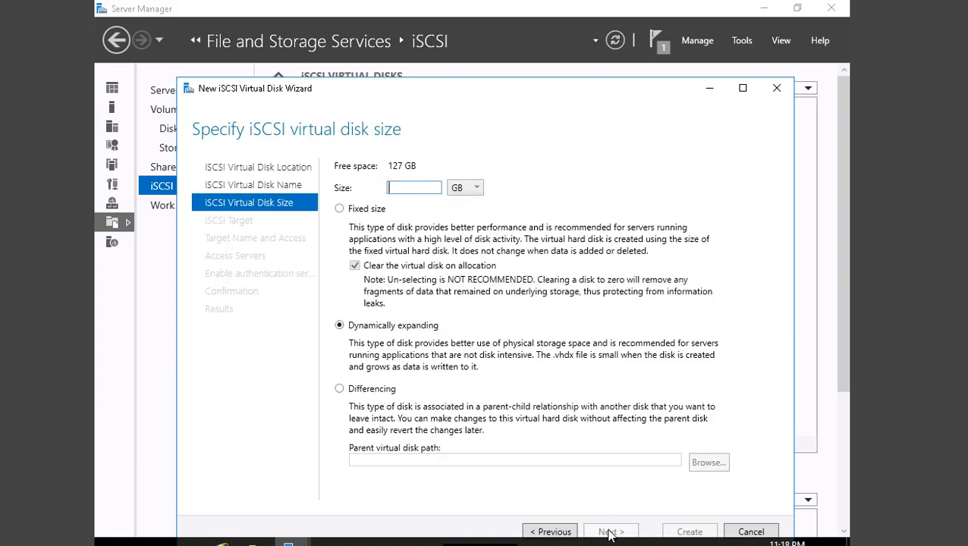
text(5)
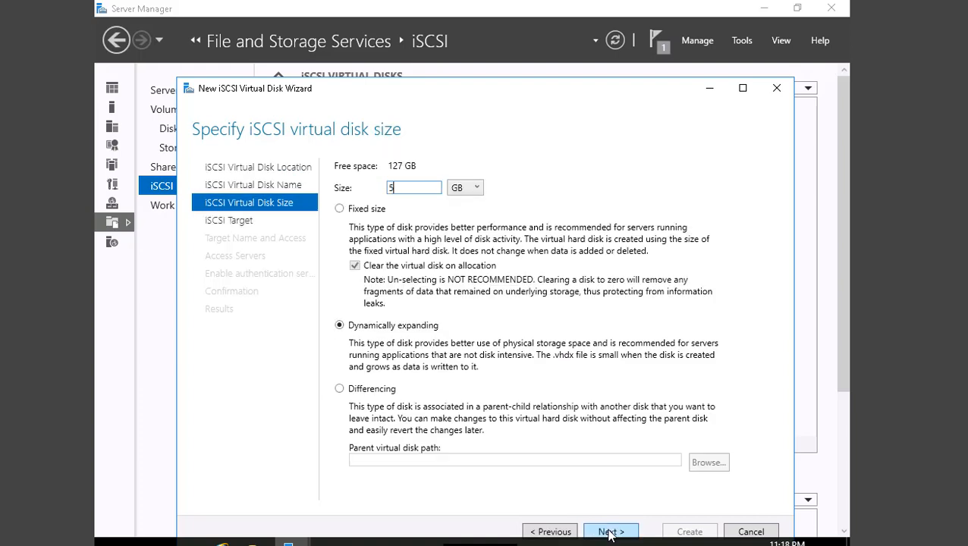
click(610, 532)
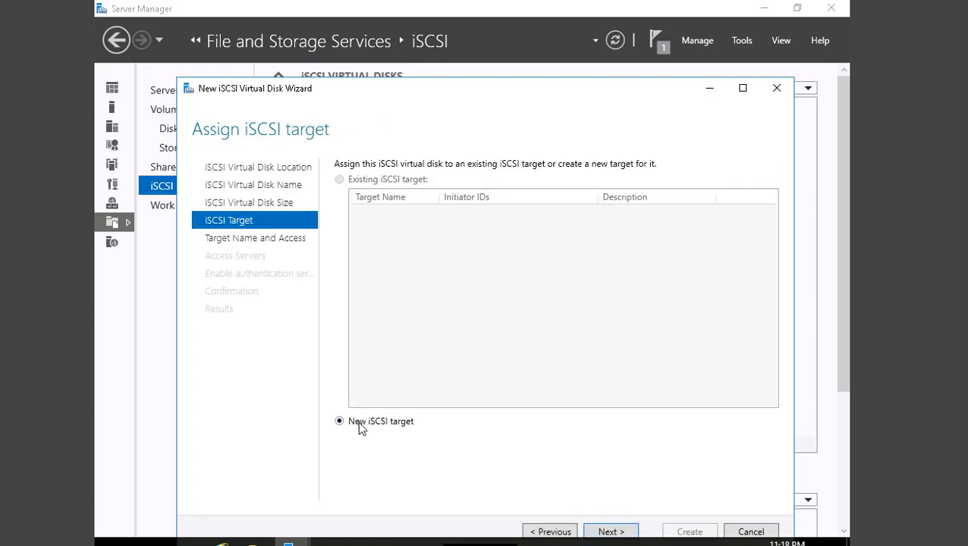
- Assign the virtual disk to a new iSCSI target named LON-DC1
click(607, 532)
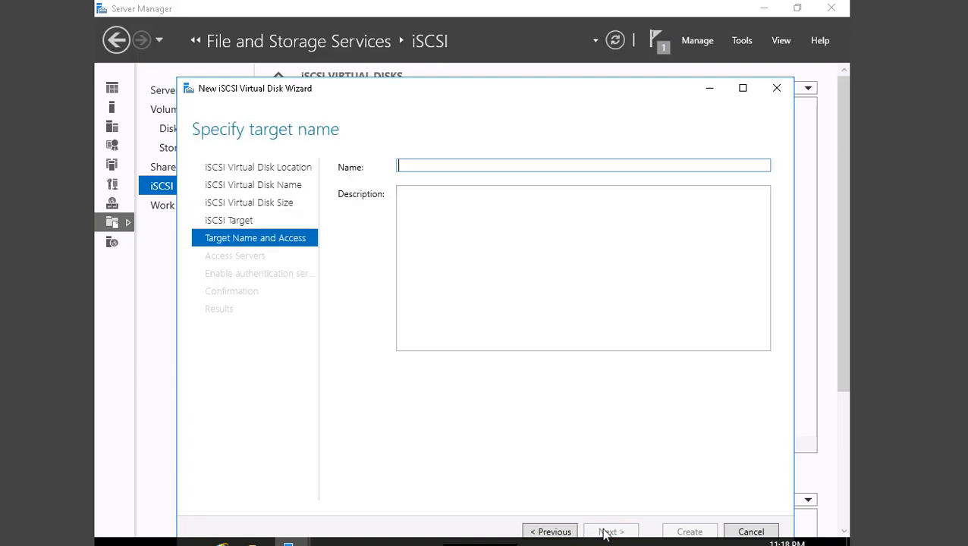
text(LON)
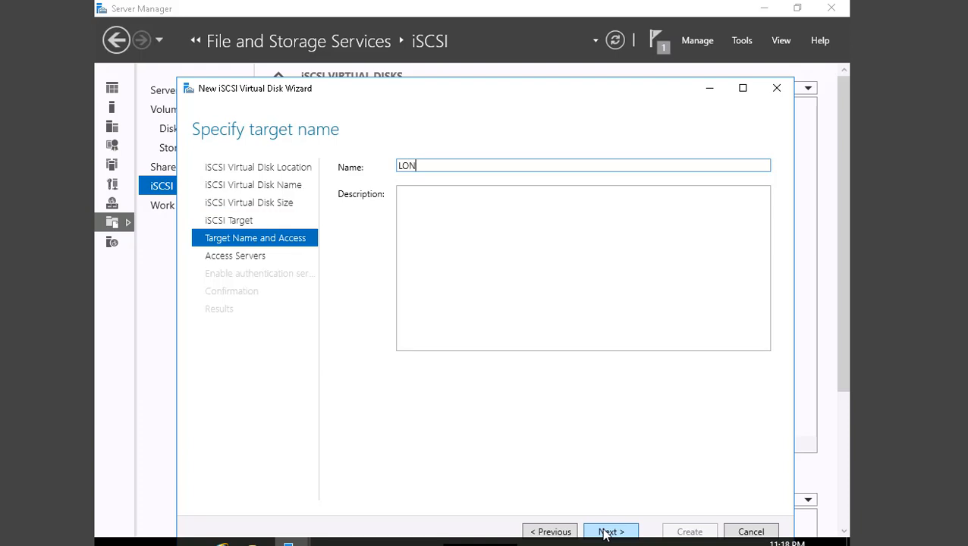
text(-DC1)
click(609, 532)
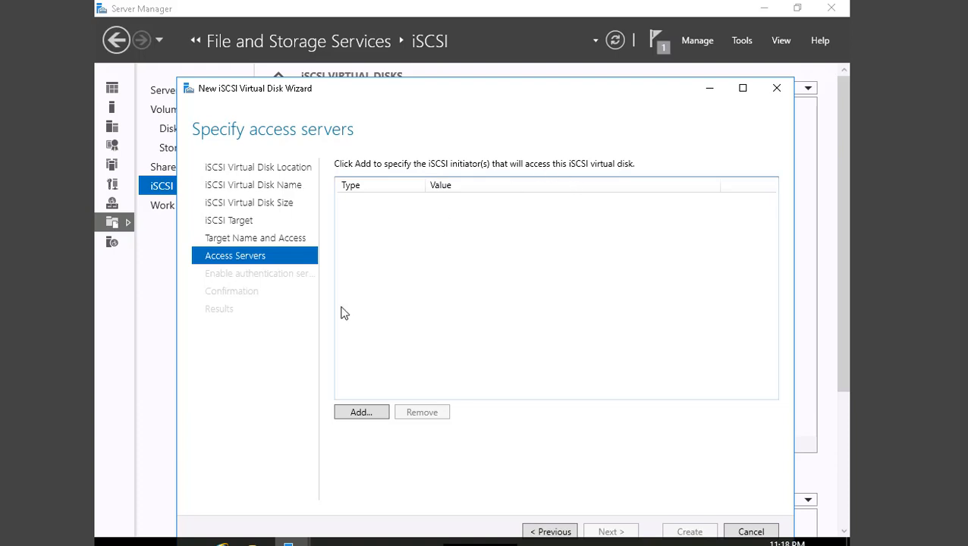
- Begin adding an access server initiator identified by an entered value of type IP Address
click(361, 412)
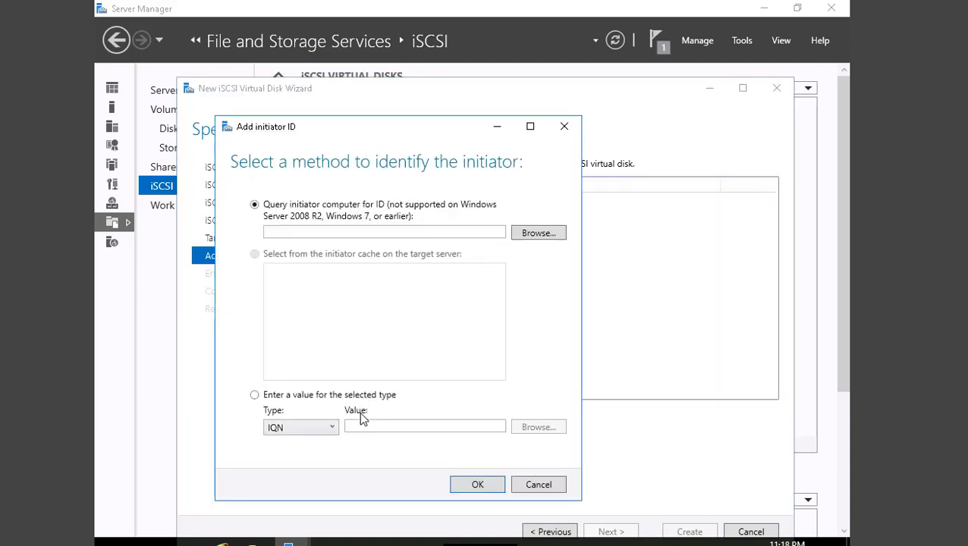
click(254, 395)
click(315, 429)
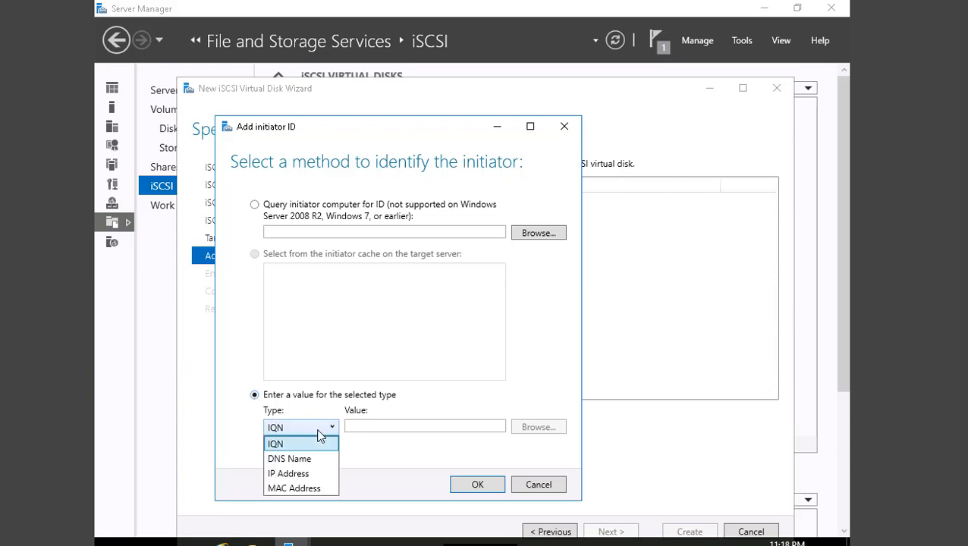
click(292, 473)
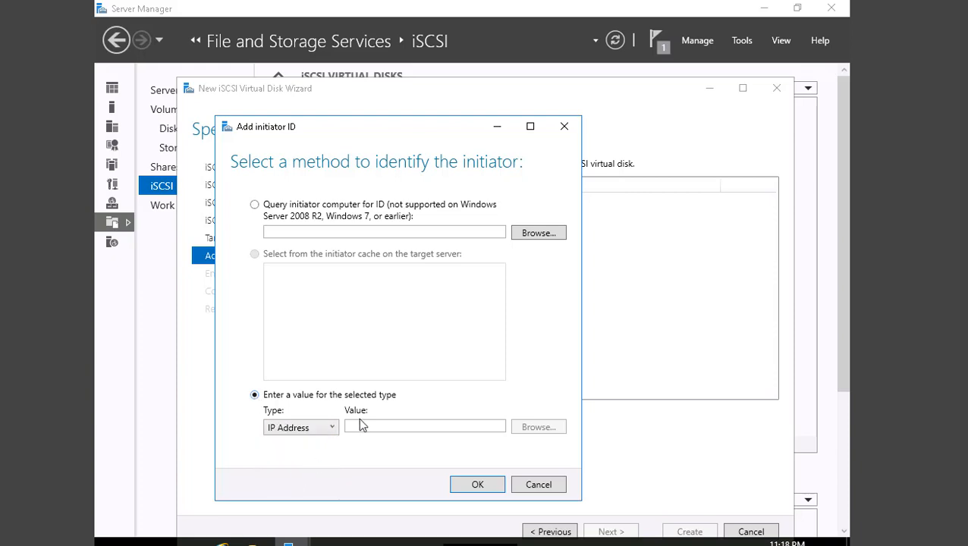
click(366, 427)
- Switch to the 20698A-LON-CL1 machine and run IPCONFIG in Command Prompt to look up its IPv4 address
mouse_move(960, 307)
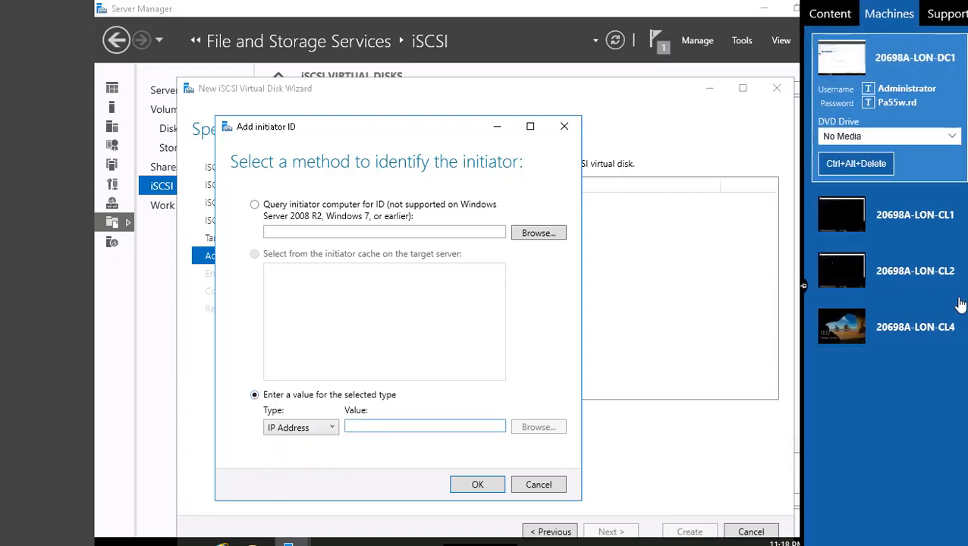
click(932, 236)
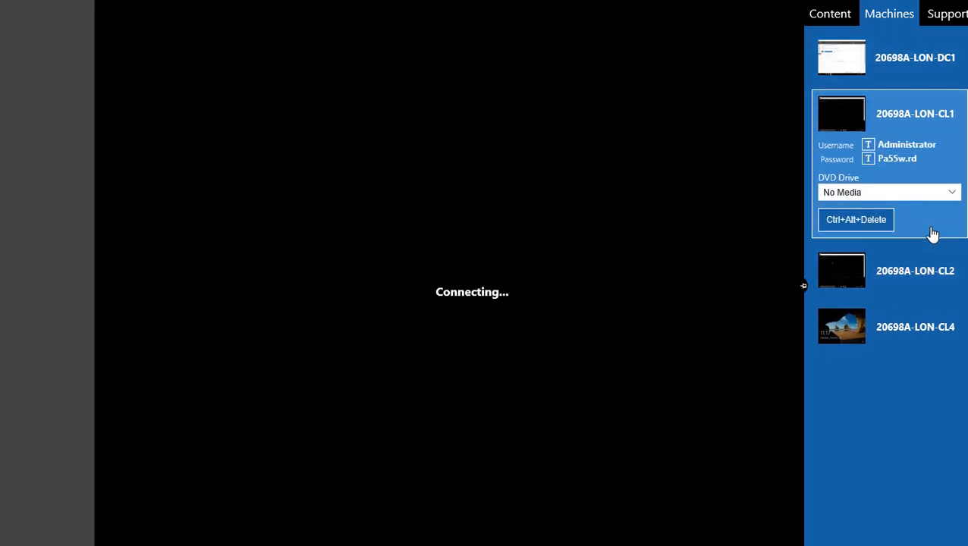
click(490, 189)
text(IPCO)
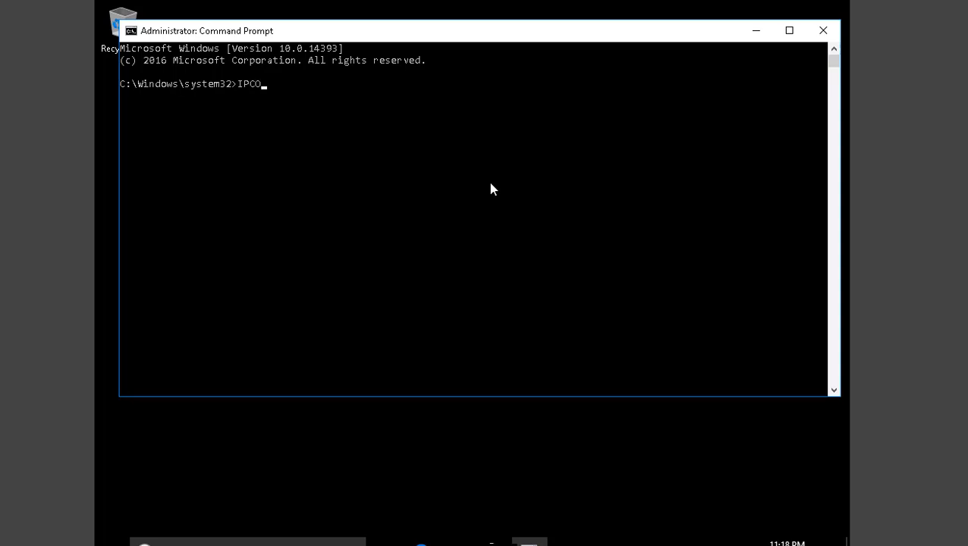
text(NFIG)
key(Return)
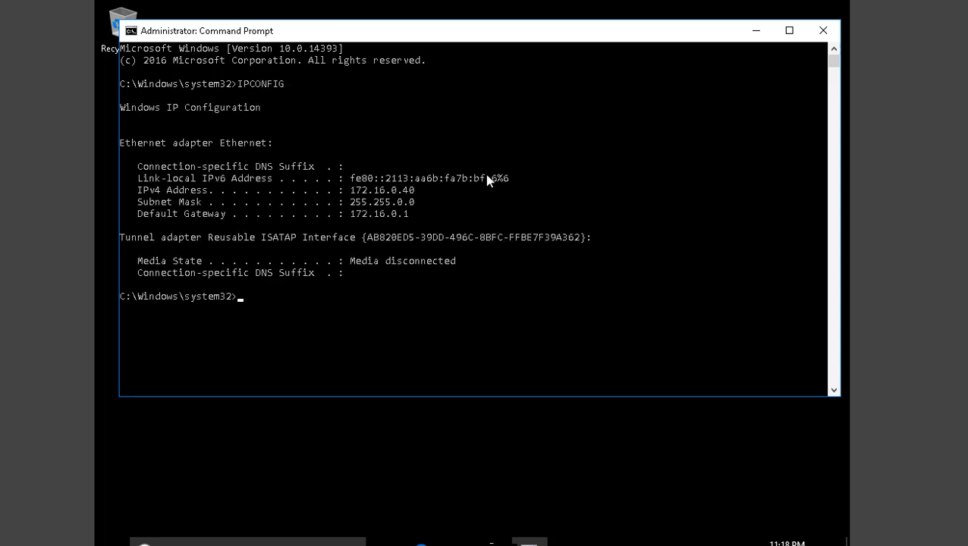
drag(352, 192, 426, 193)
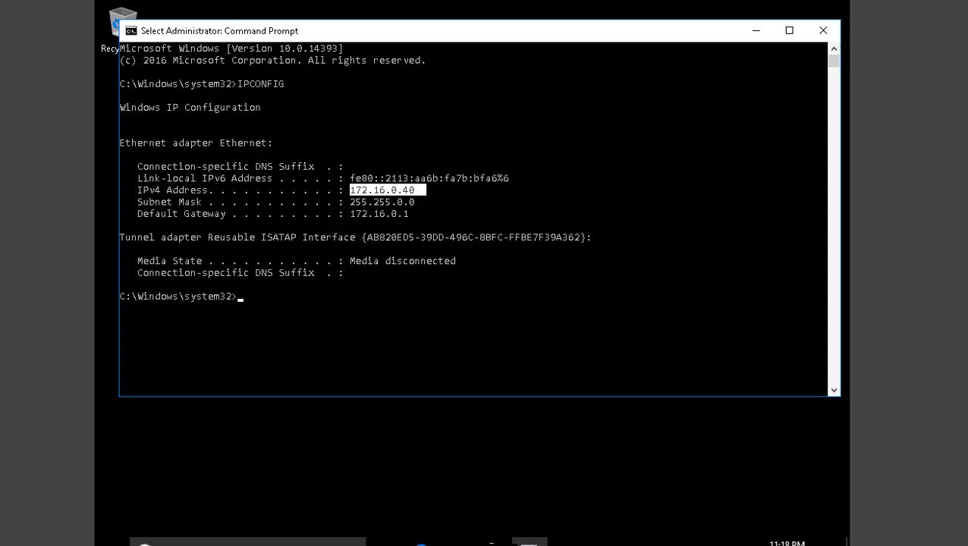
- Switch to the second LON-CL client machine and run IPCONFIG in Command Prompt to look up its IPv4 address
click(942, 282)
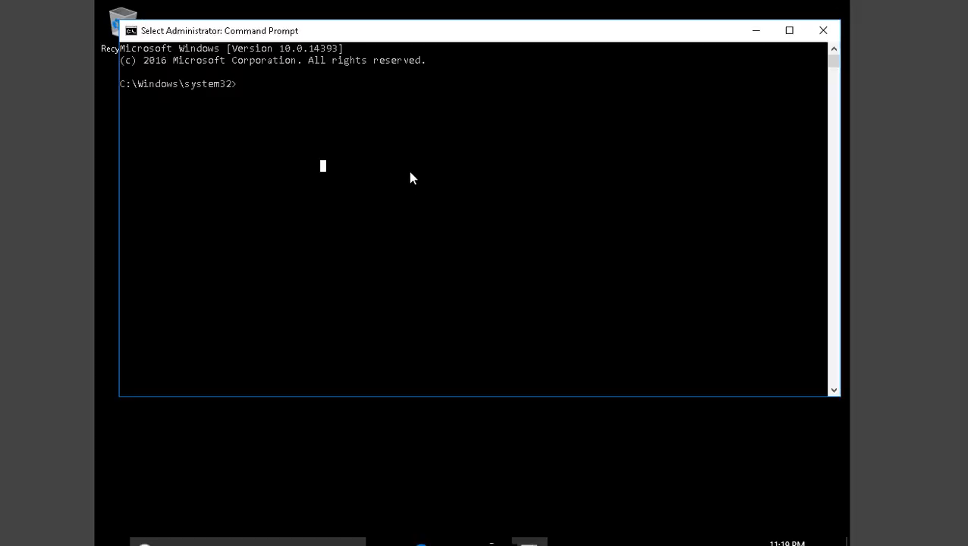
text(IPCONFIG)
key(Return)
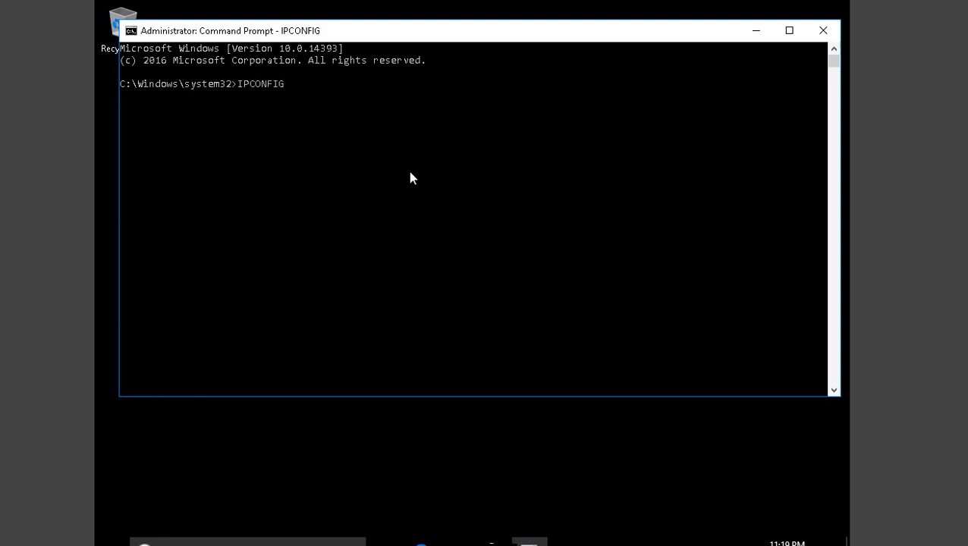
drag(346, 190, 426, 190)
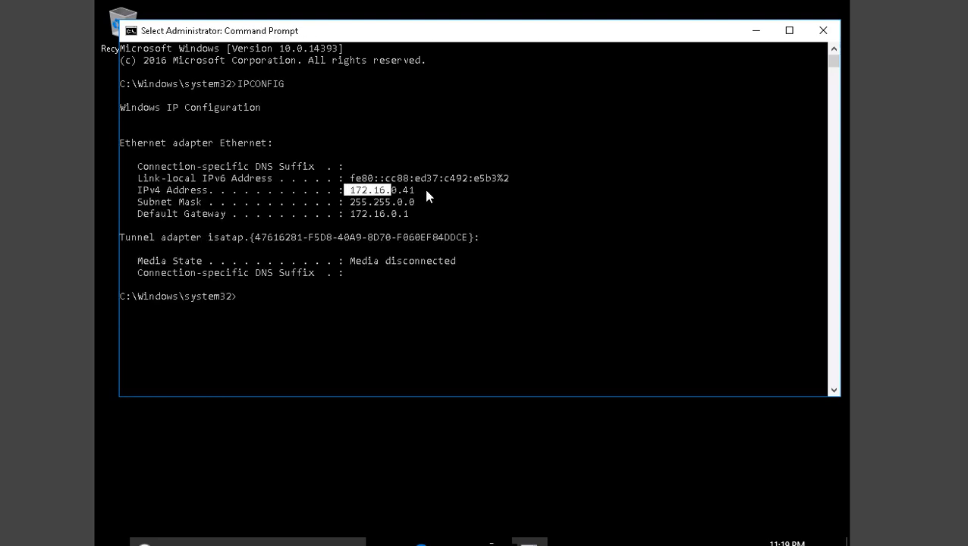
- Return to the LON-DC1 machine and add 172.16.0.40 as the IP address of the first access server initiator
mouse_move(959, 233)
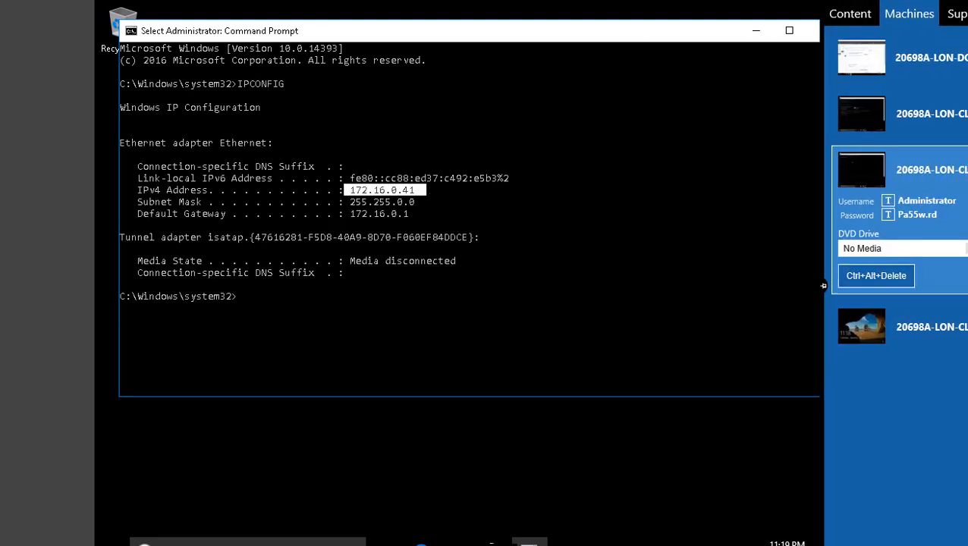
click(935, 69)
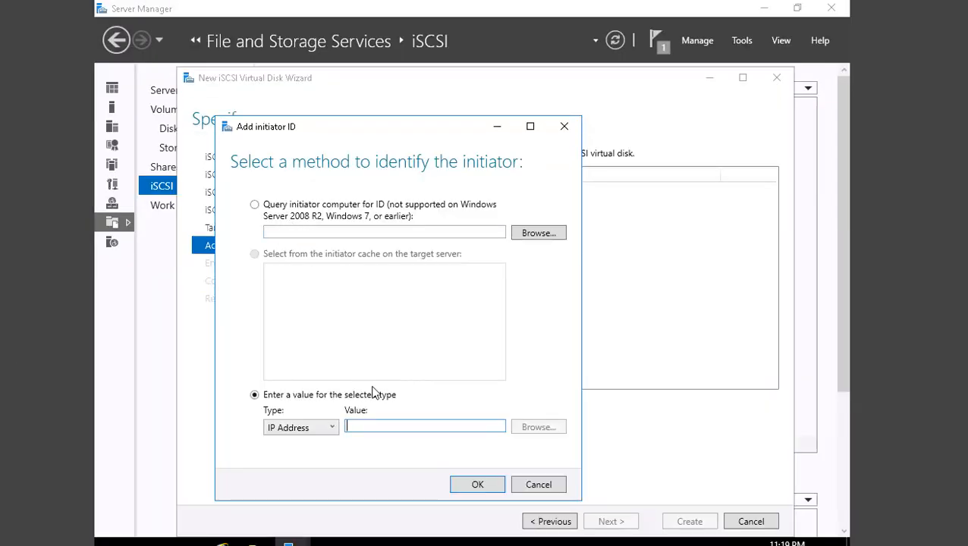
text(172.16)
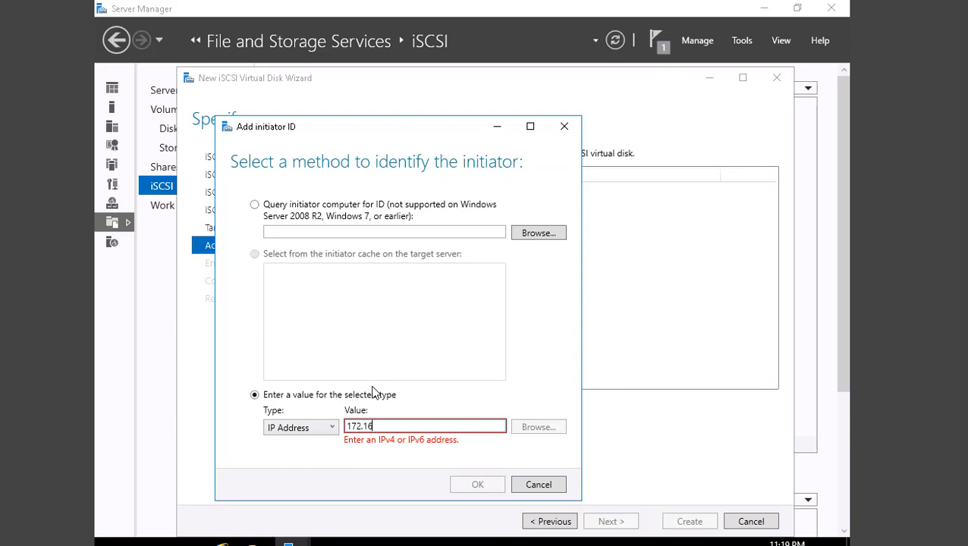
text(.0.40)
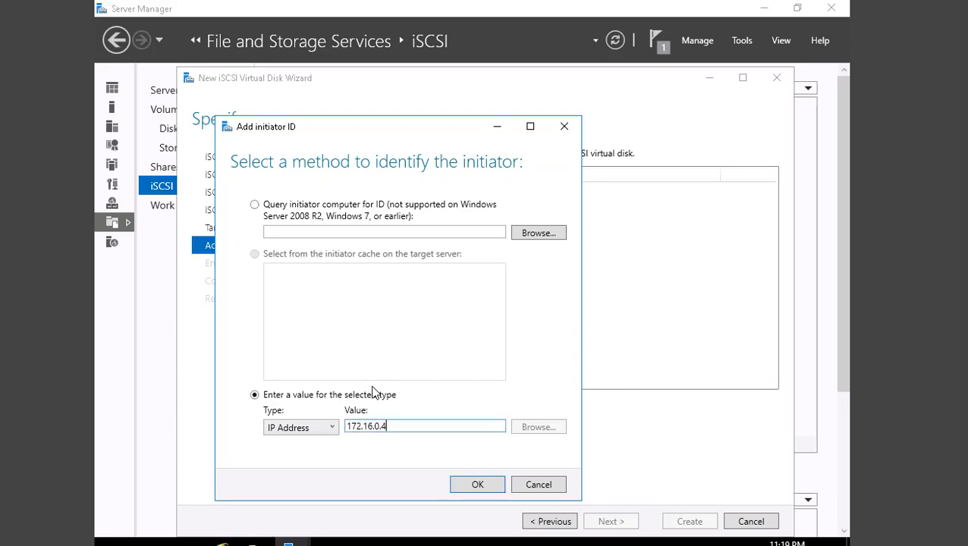
click(481, 489)
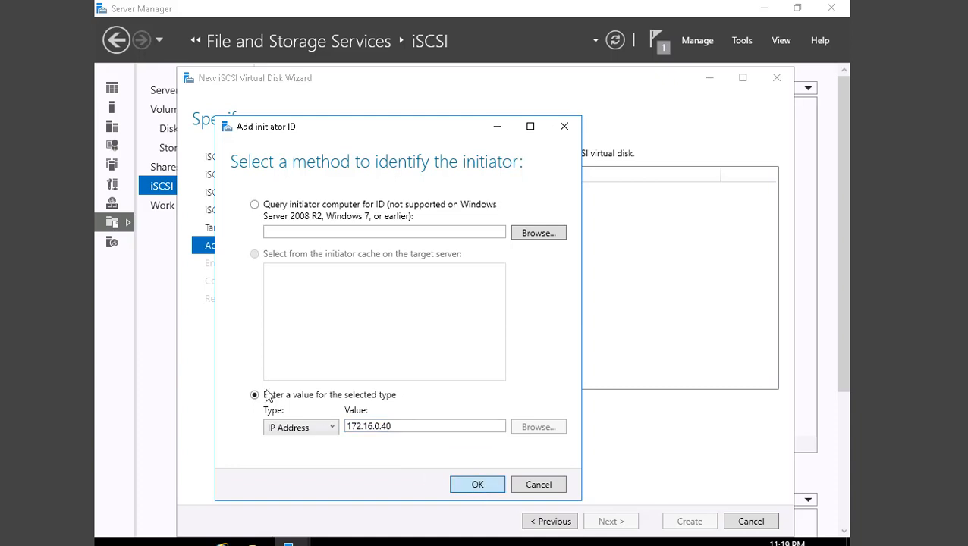
- Add a second access server initiator of type IP Address with the value 172.16.0.41
click(361, 403)
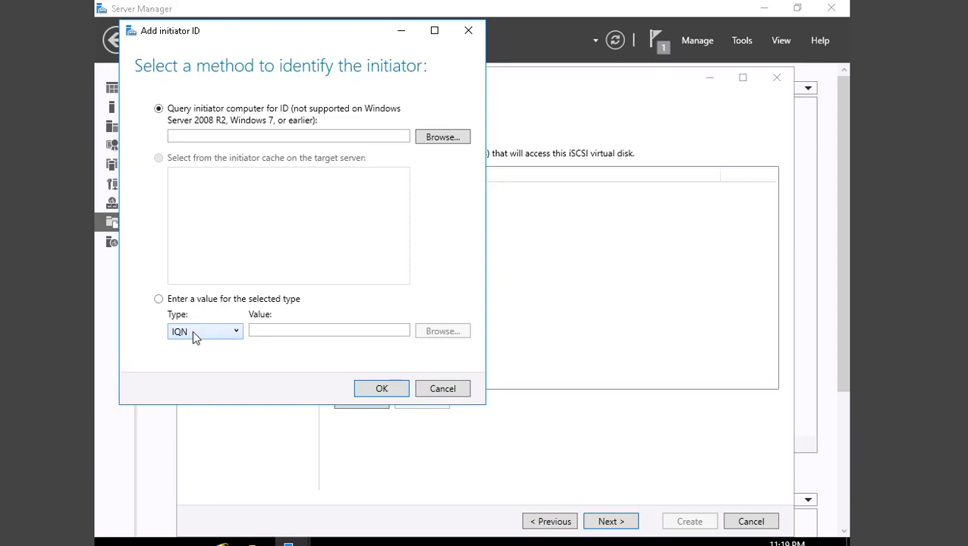
click(193, 332)
click(191, 378)
click(275, 331)
text(172.1)
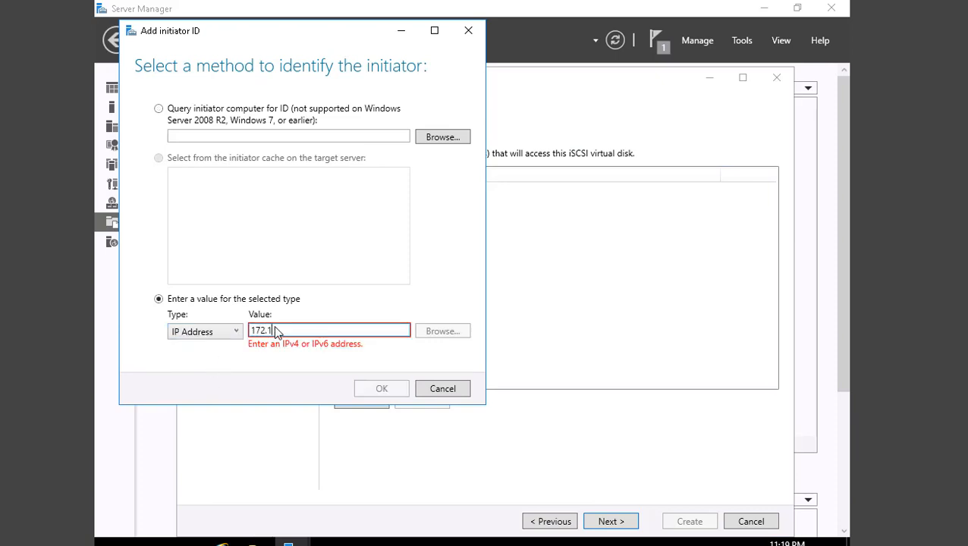
text(6.0.41)
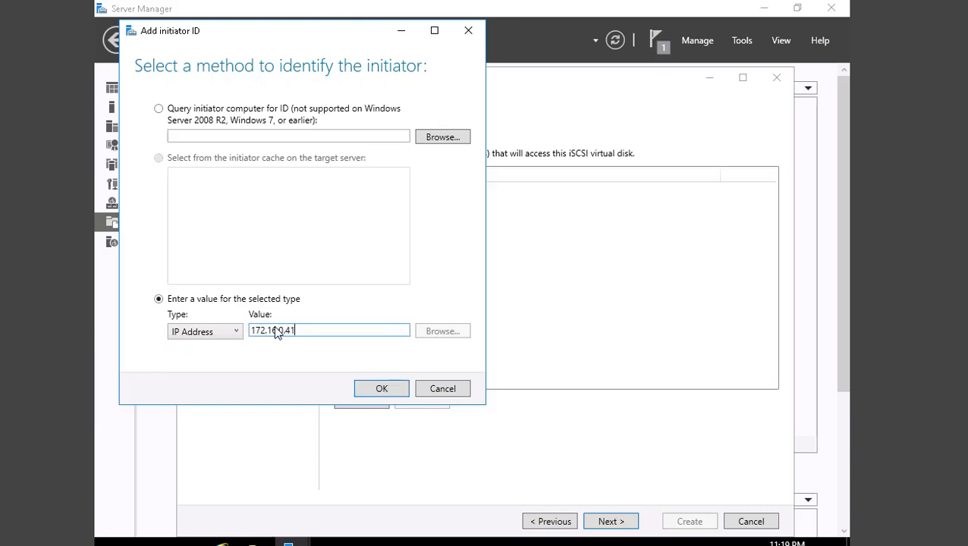
click(382, 389)
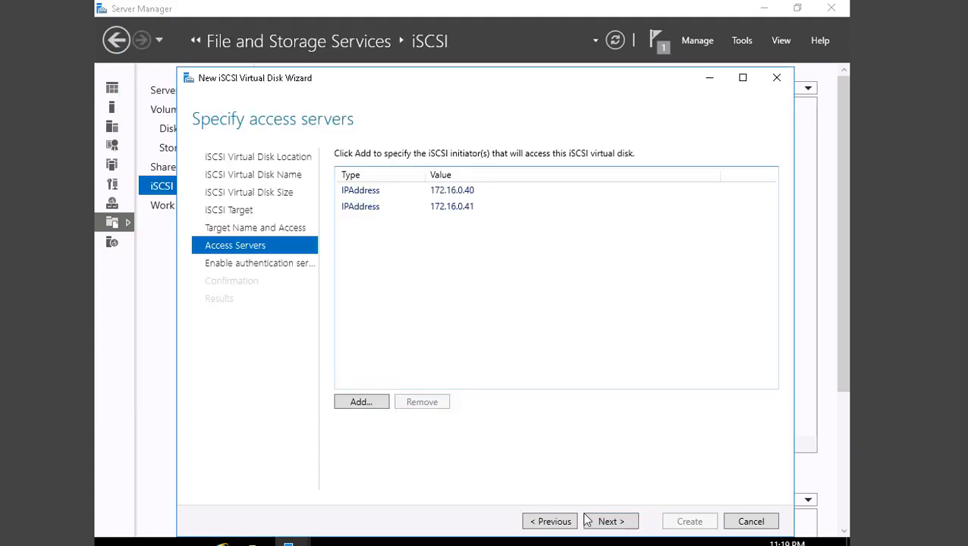
- Leave CHAP and reverse CHAP disabled and create the vdisk1 iSCSI virtual disk, closing the wizard when it completes
click(618, 525)
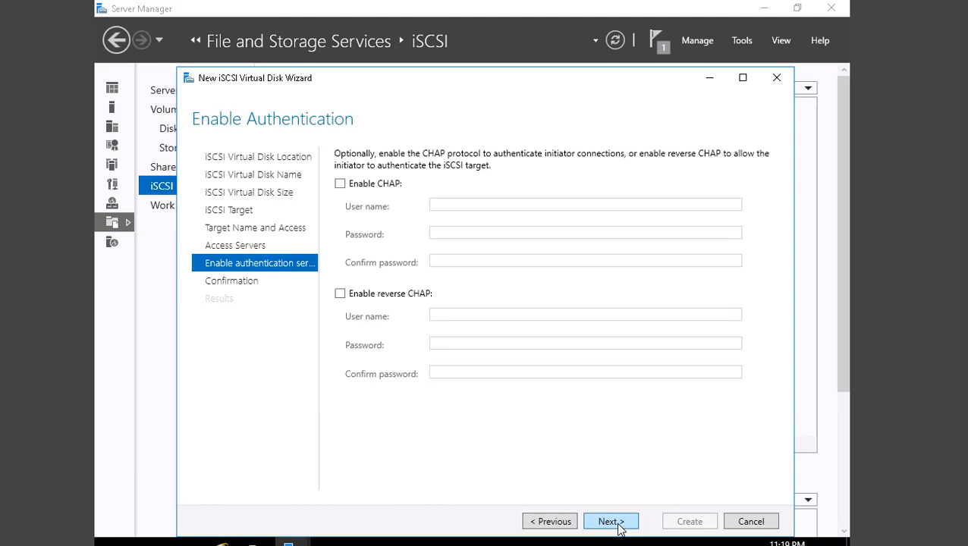
click(619, 525)
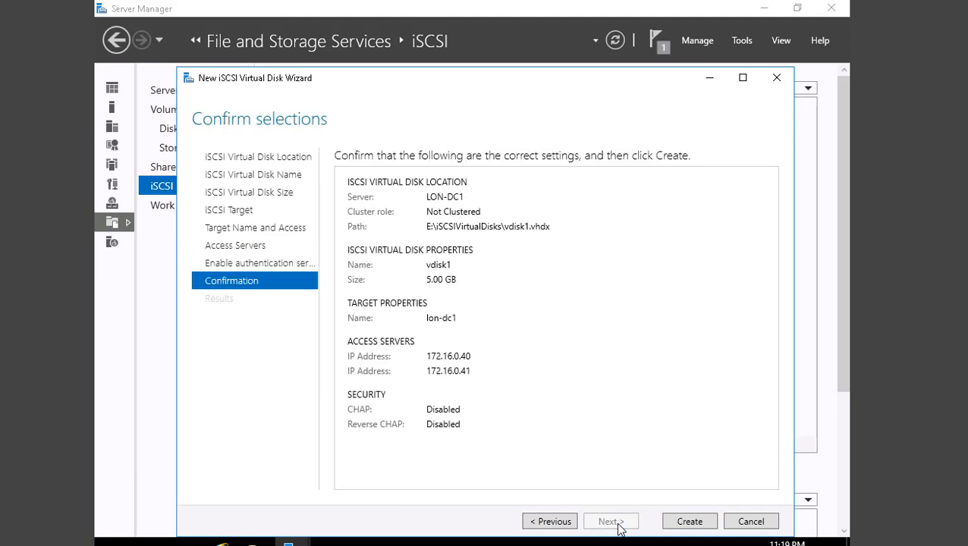
click(690, 522)
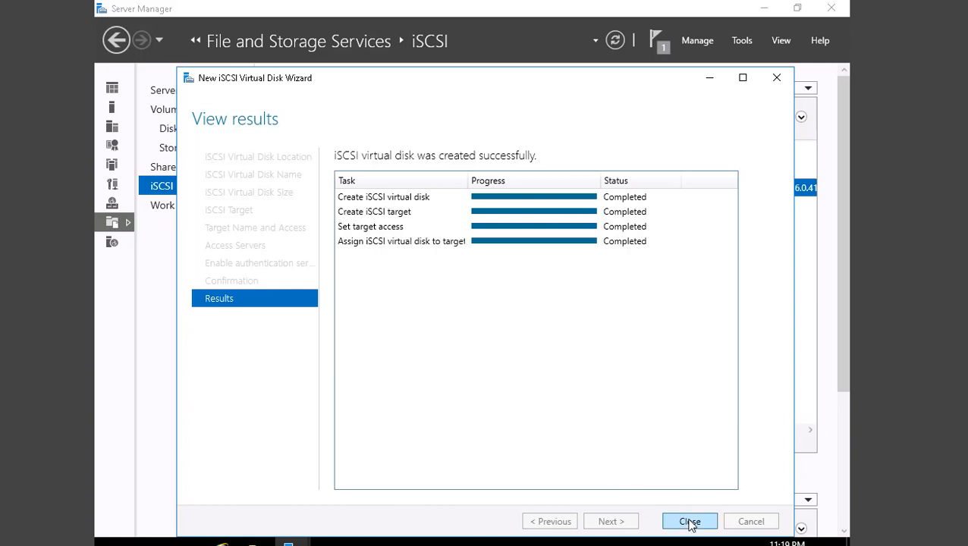
click(689, 523)
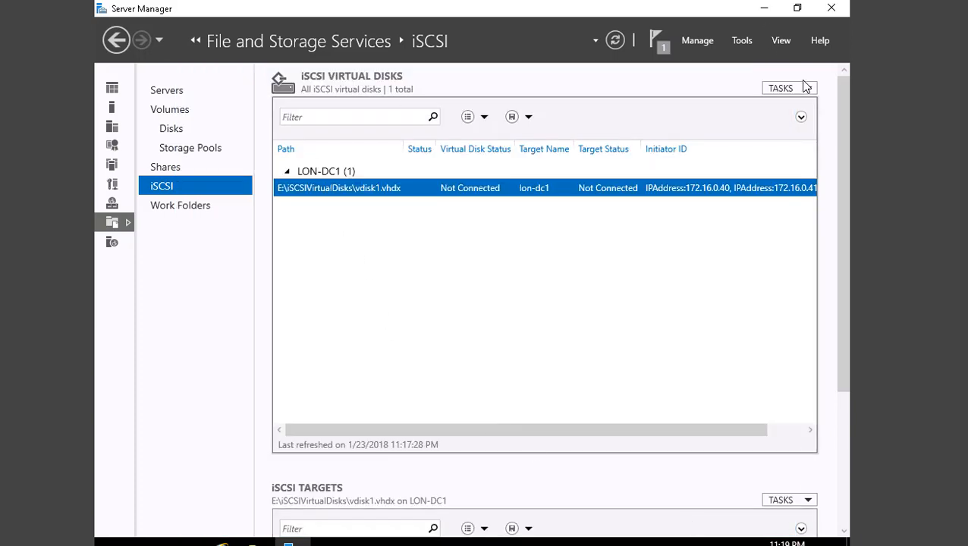
- Start another new iSCSI virtual disk on volume E: of LON-DC1, naming it vdisk2 with a dynamically expanding size of 2 GB
click(782, 88)
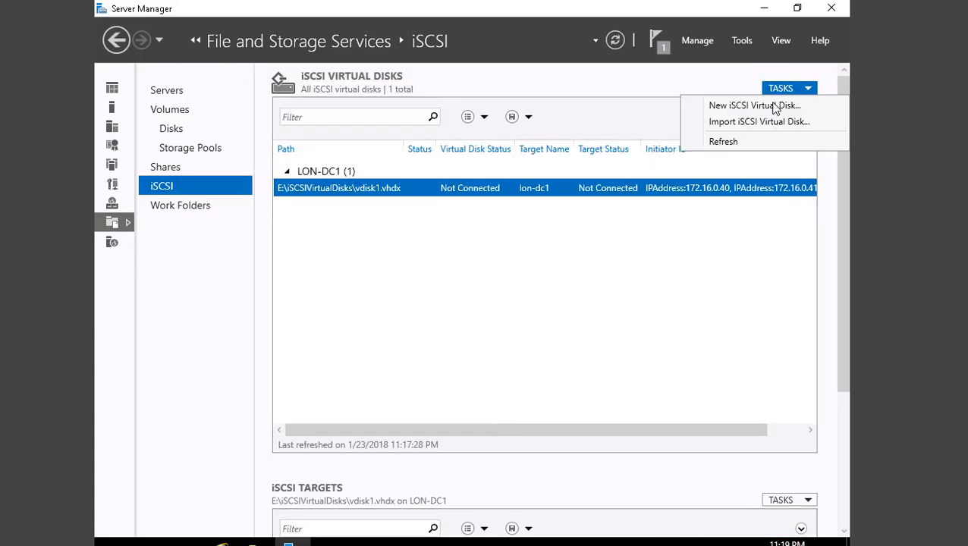
click(747, 103)
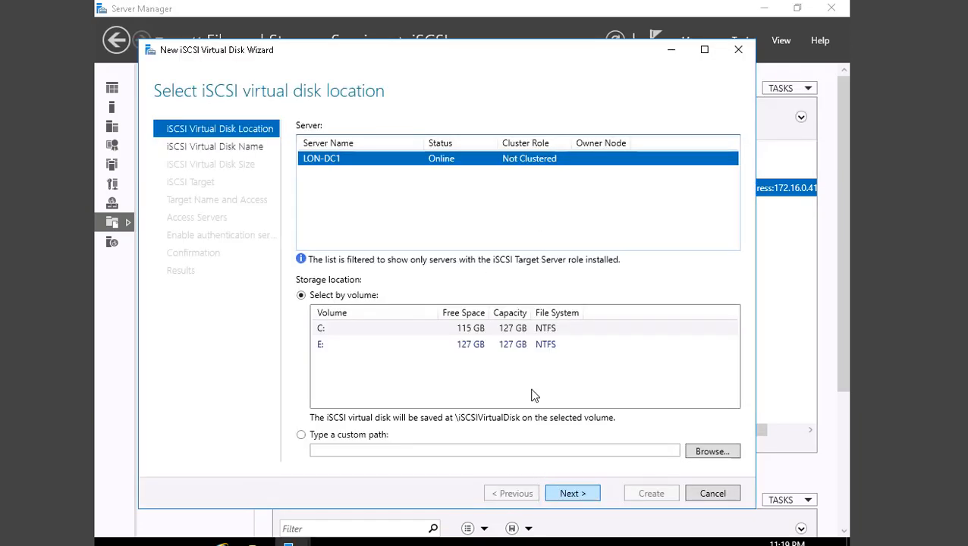
click(564, 489)
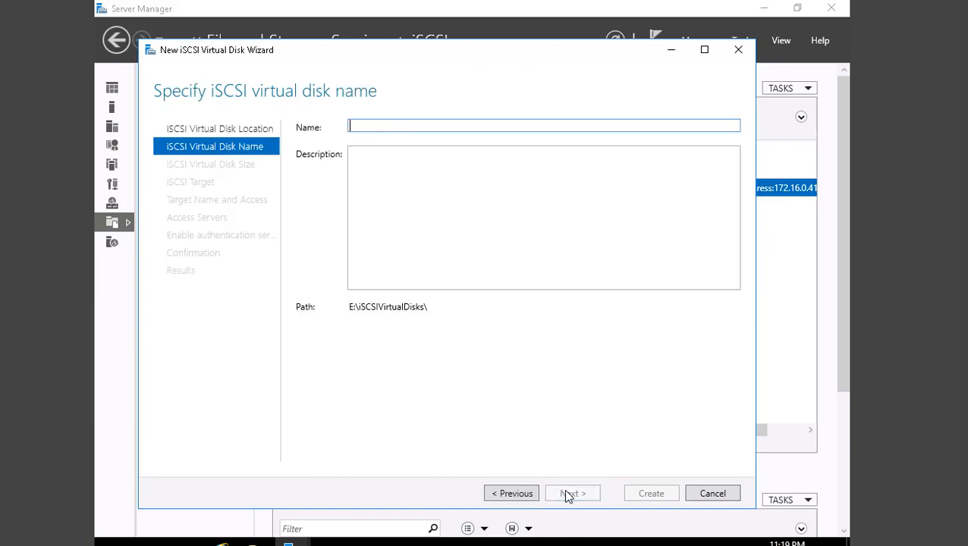
text(vdisk2)
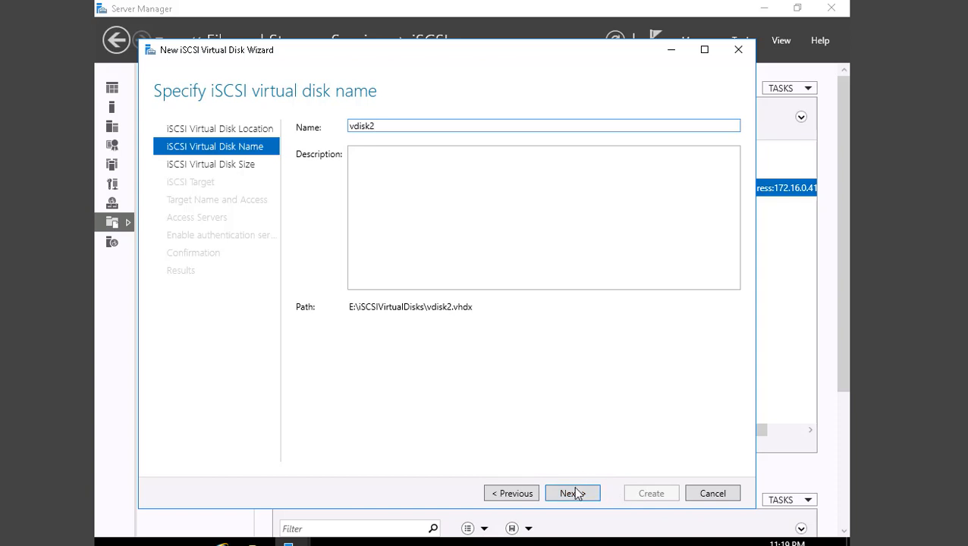
click(572, 493)
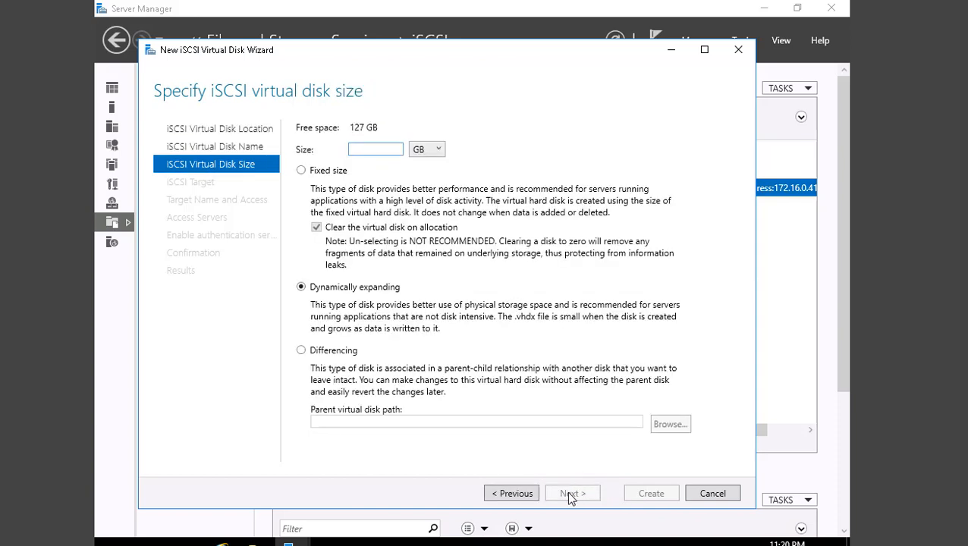
text(2)
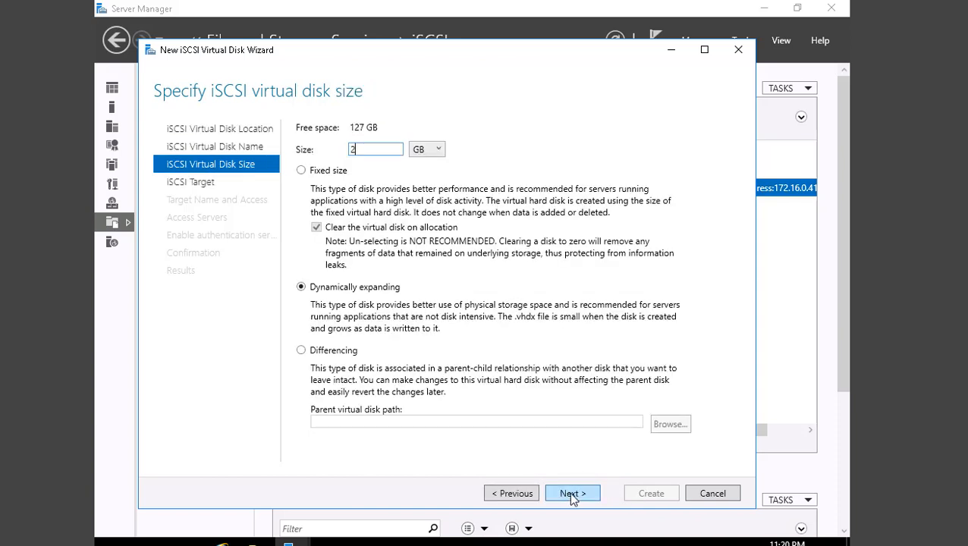
click(570, 493)
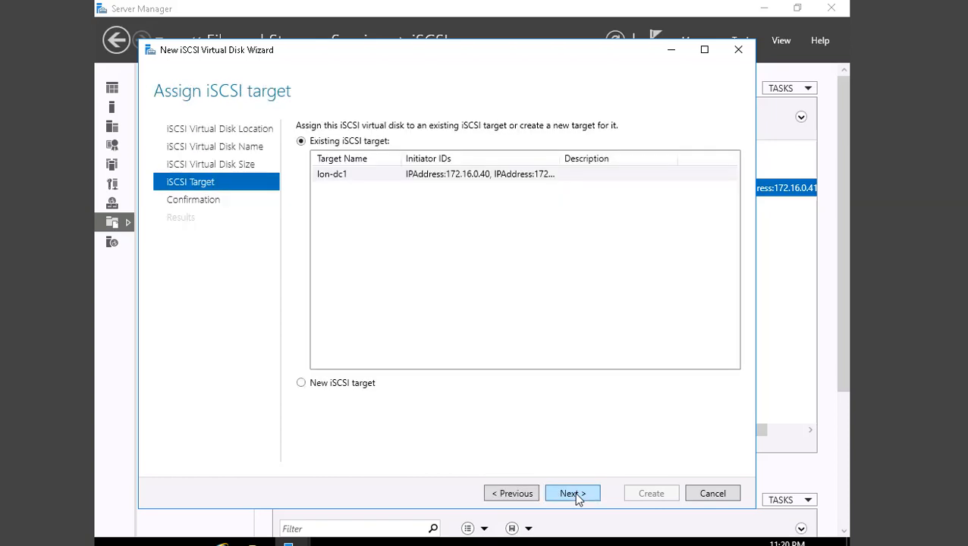
- Assign vdisk2 to the existing lon-dc1 target, create it, and select it in the iSCSI virtual disks list
click(574, 492)
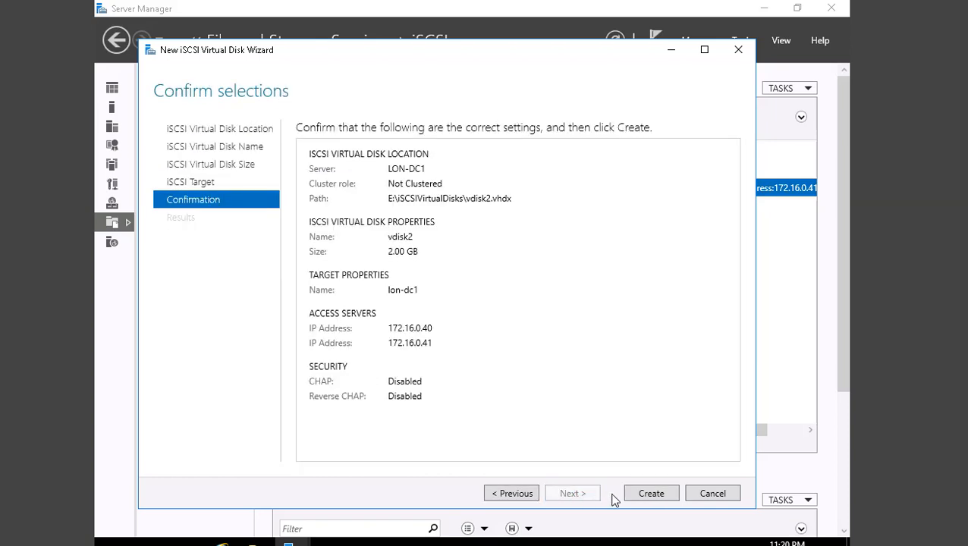
click(637, 494)
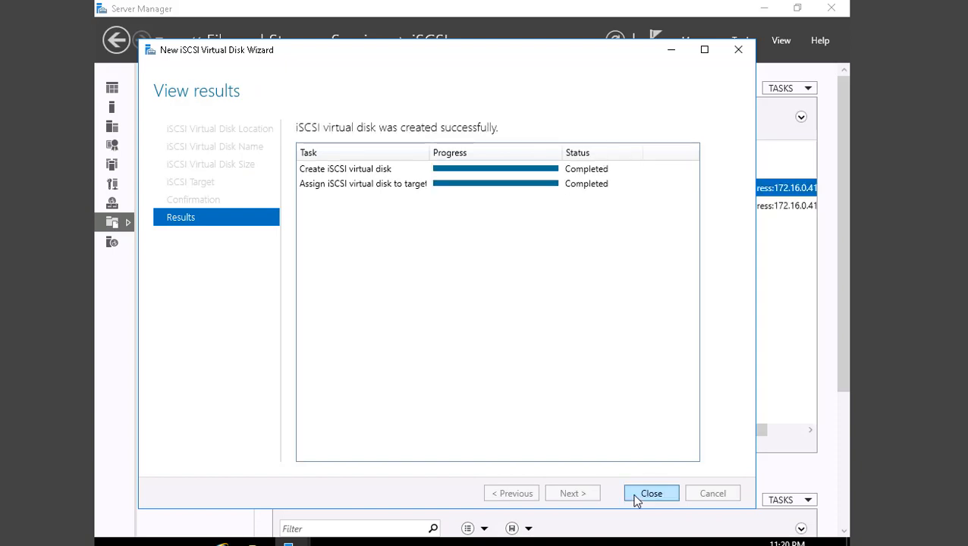
click(635, 494)
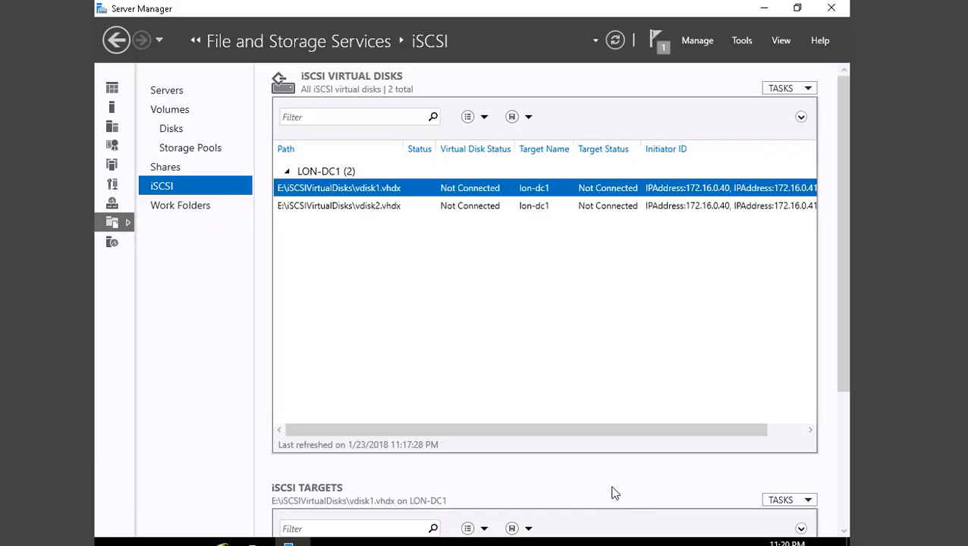
click(386, 207)
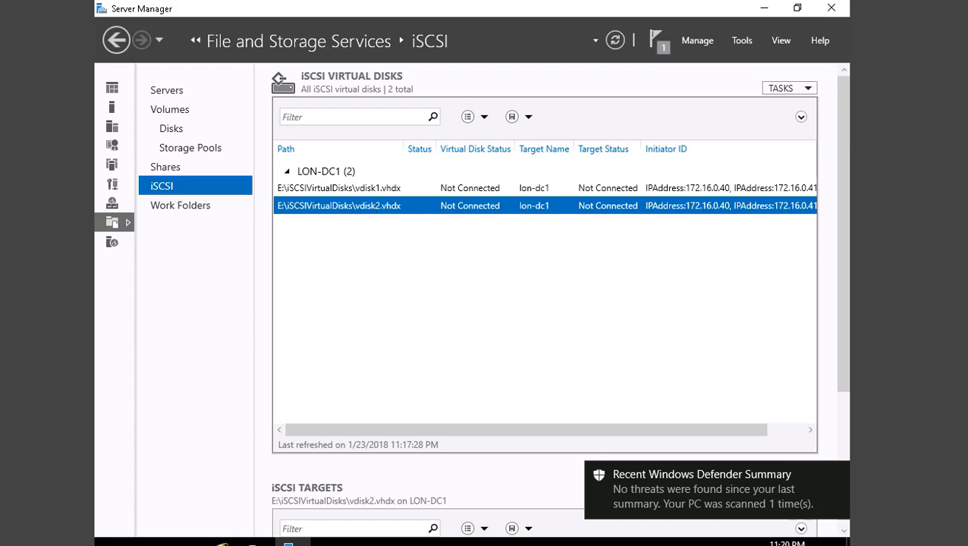
- Switch to the LON-CL1 machine, search for iscsi to open iSCSI Initiator, and start the Microsoft iSCSI service
mouse_move(965, 220)
click(931, 222)
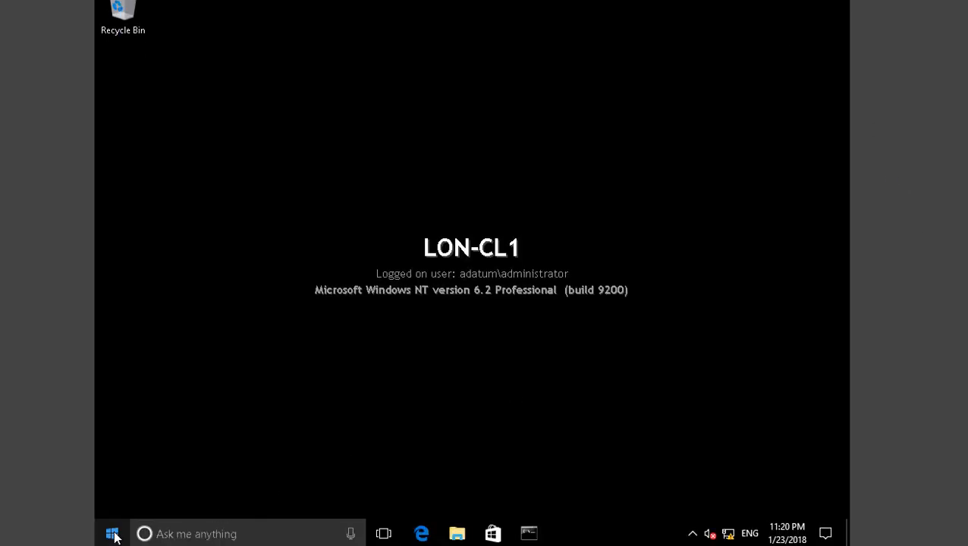
click(112, 534)
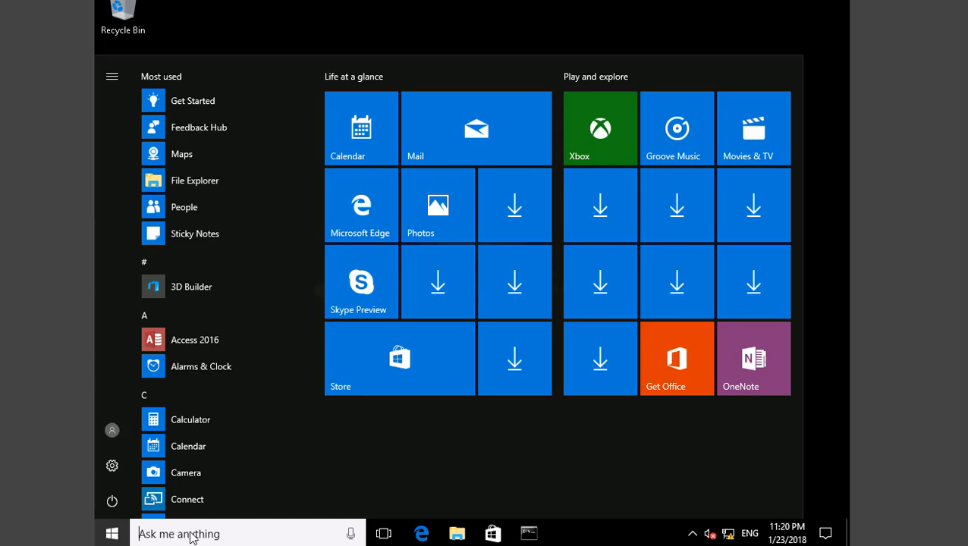
click(191, 536)
text(is)
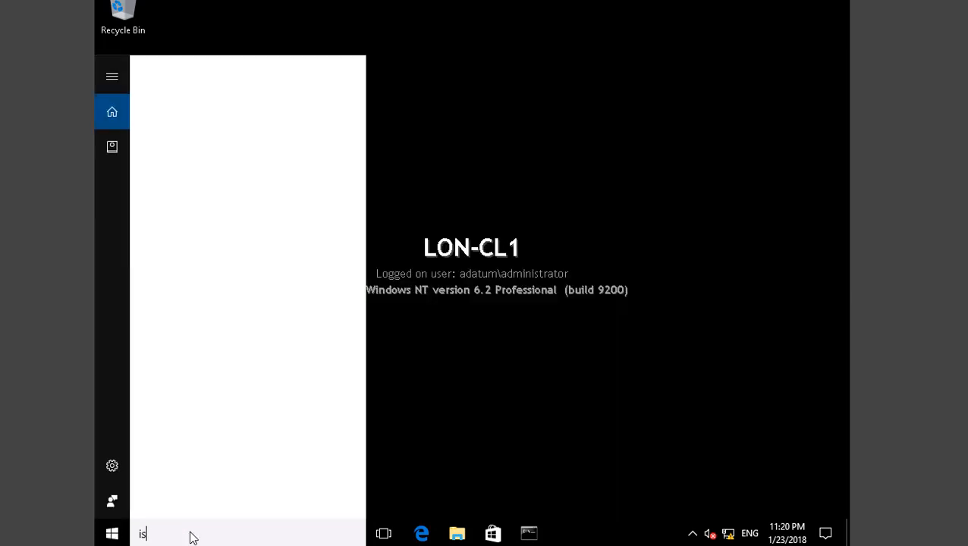
text(csi)
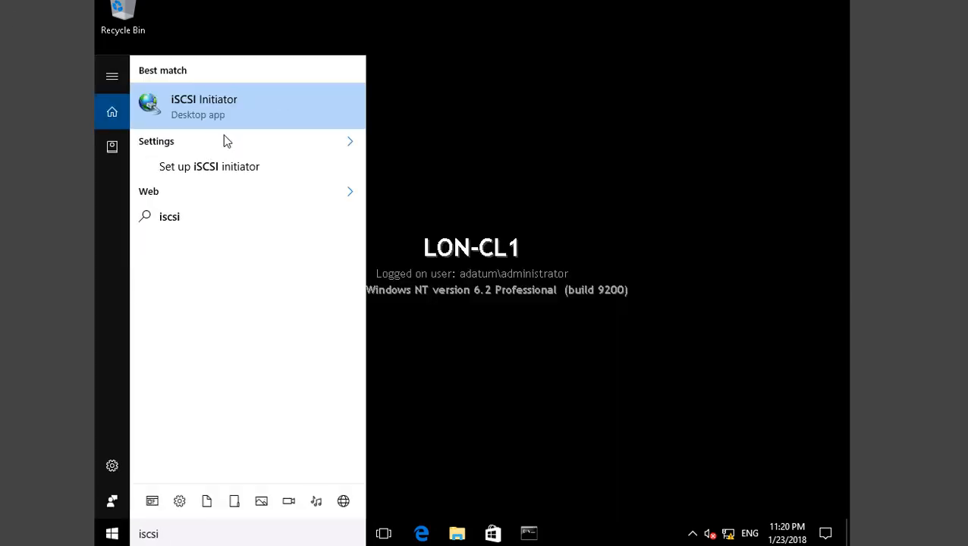
click(230, 123)
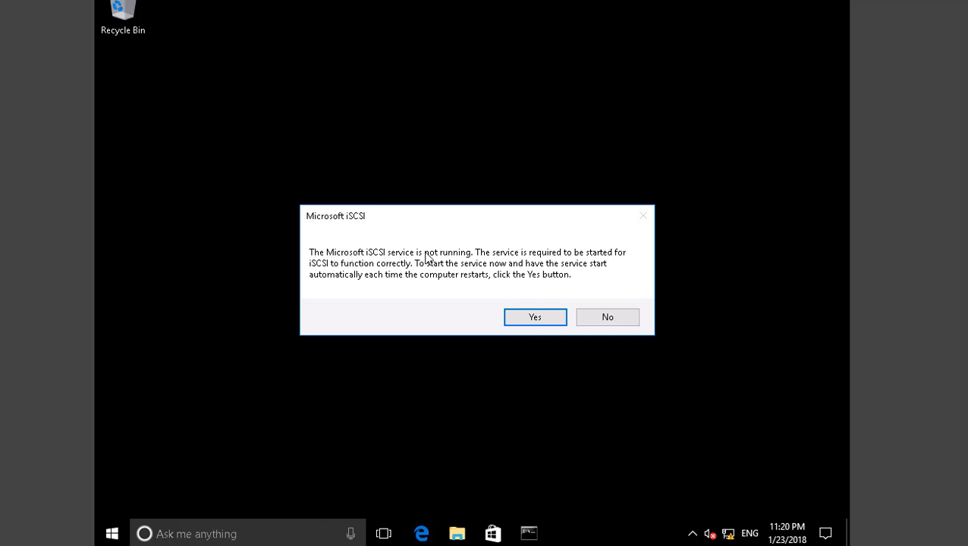
click(540, 322)
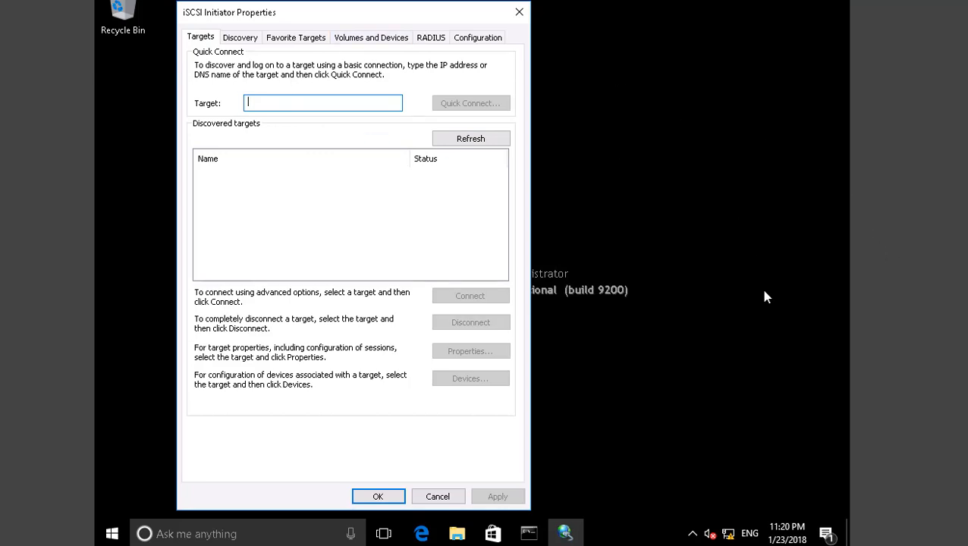
- Open Disk Management on LON-CL1, enlarge its graphical disk area to inspect the existing disks, and minimize it
click(112, 534)
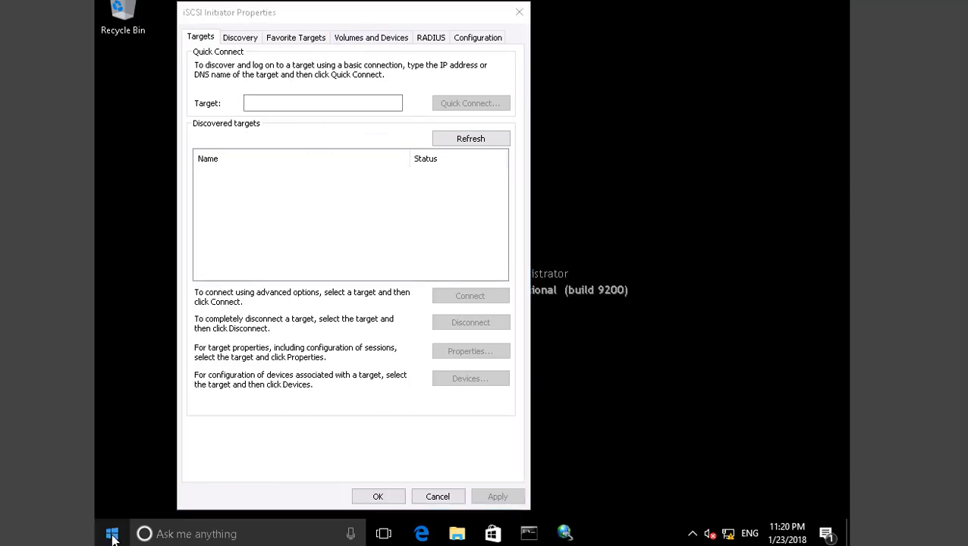
right_click(111, 535)
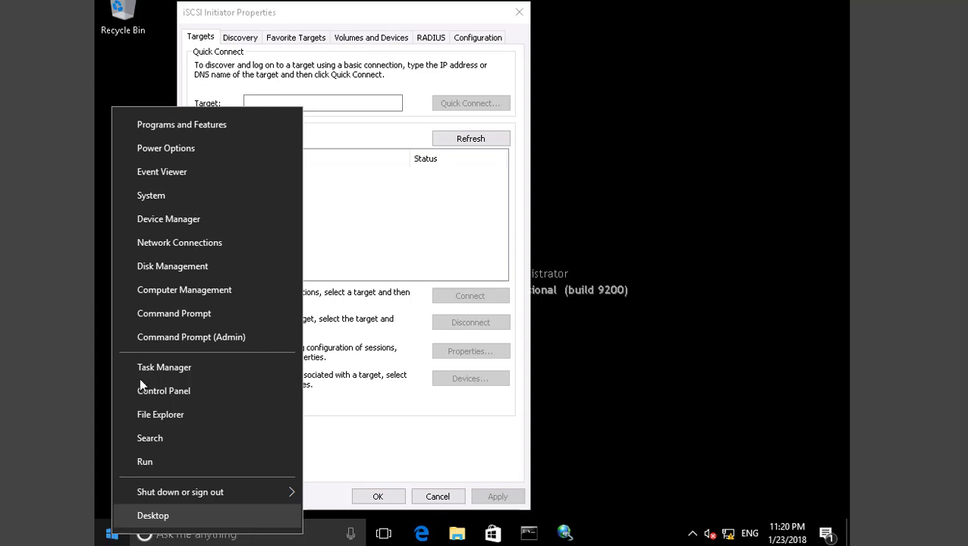
click(168, 265)
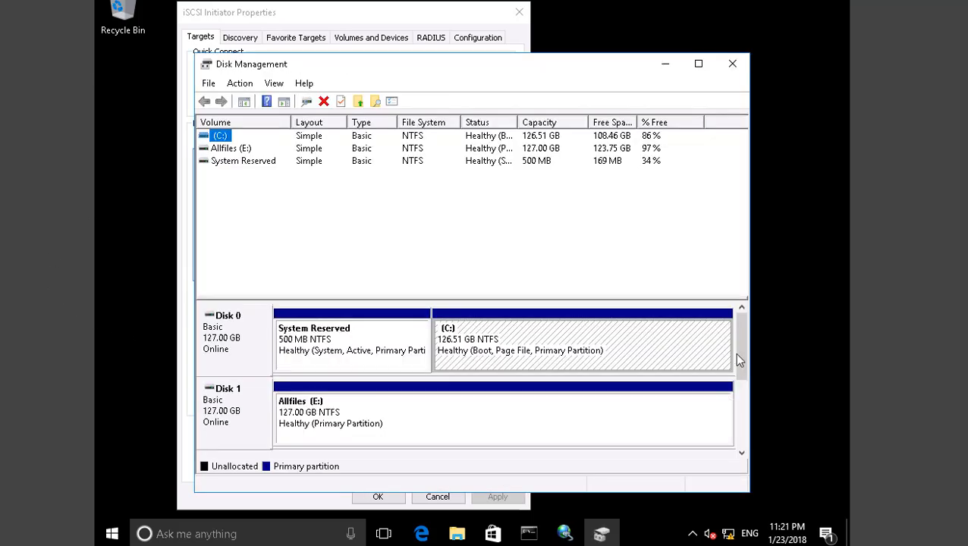
drag(642, 299, 642, 244)
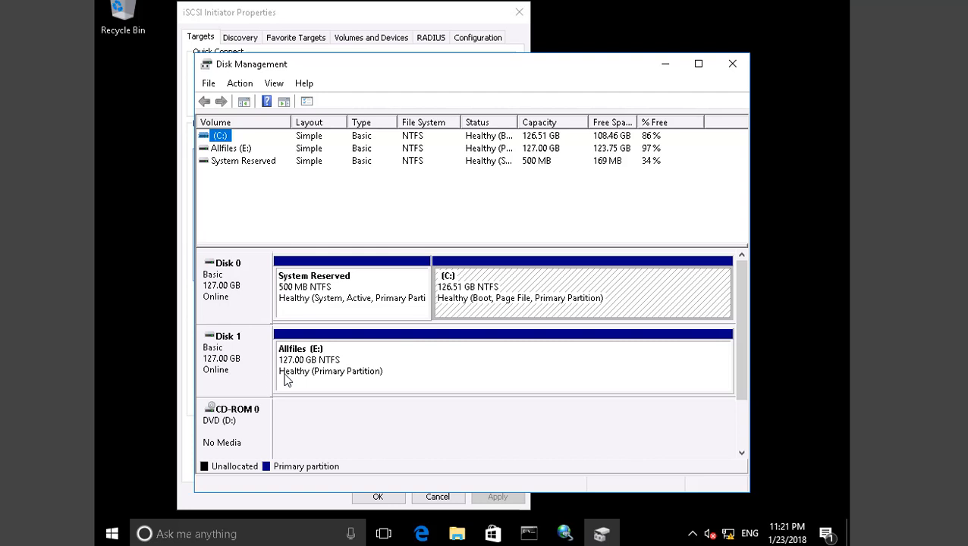
click(668, 66)
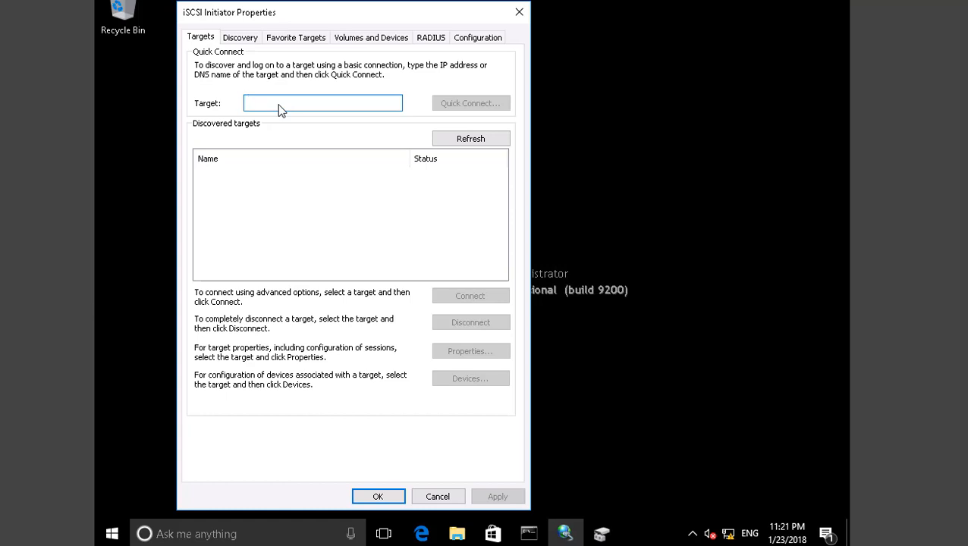
- Quick-connect LON-CL1's iSCSI Initiator to the target at 172.16.0.10, finish the connection, and close the initiator properties
text(172.16.0.10)
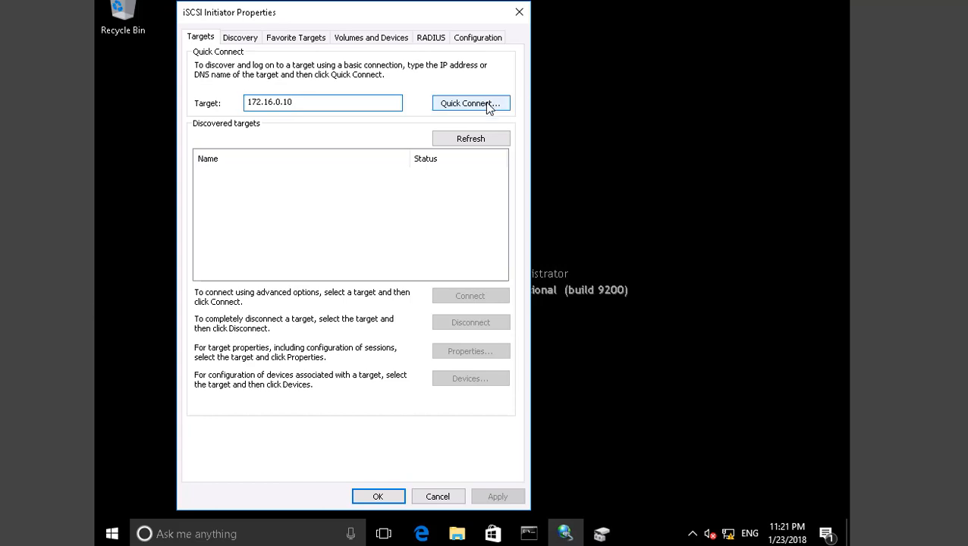
click(490, 109)
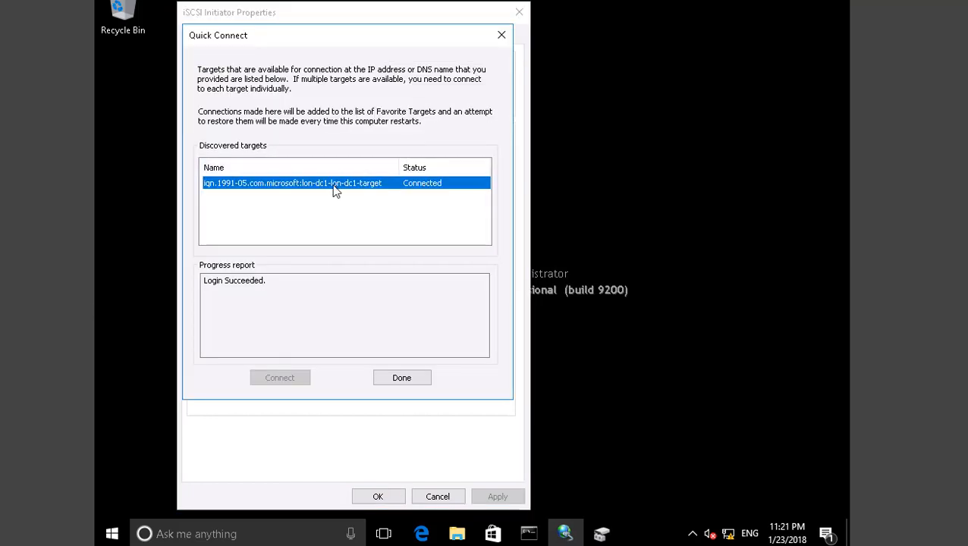
click(409, 381)
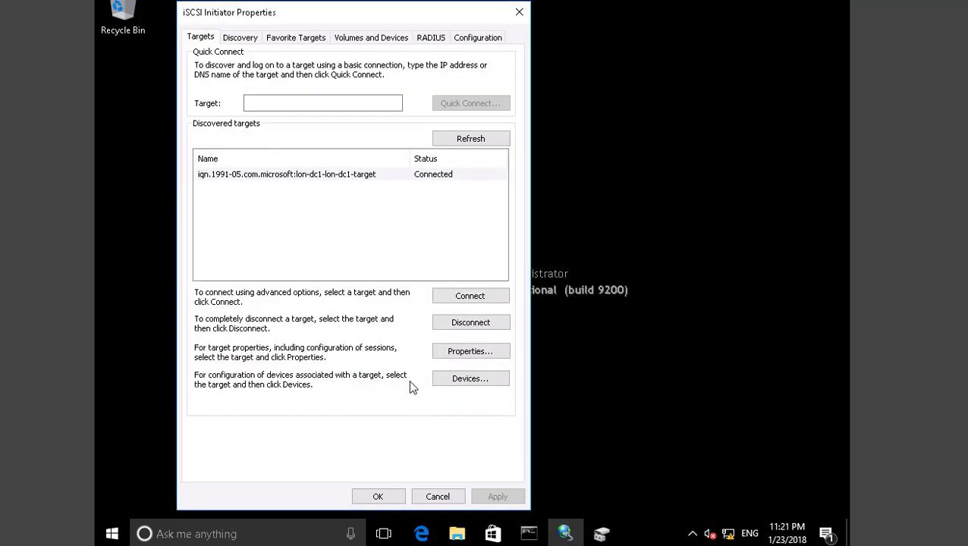
click(378, 497)
- Refresh the LON-CL1 desktop, restore Disk Management, and examine the disks provided through the iSCSI connection
right_click(509, 201)
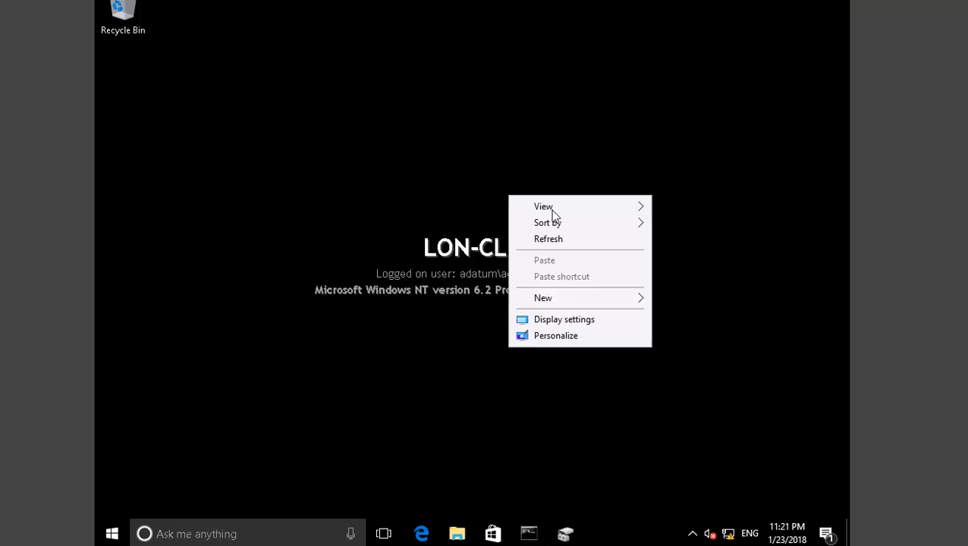
click(554, 240)
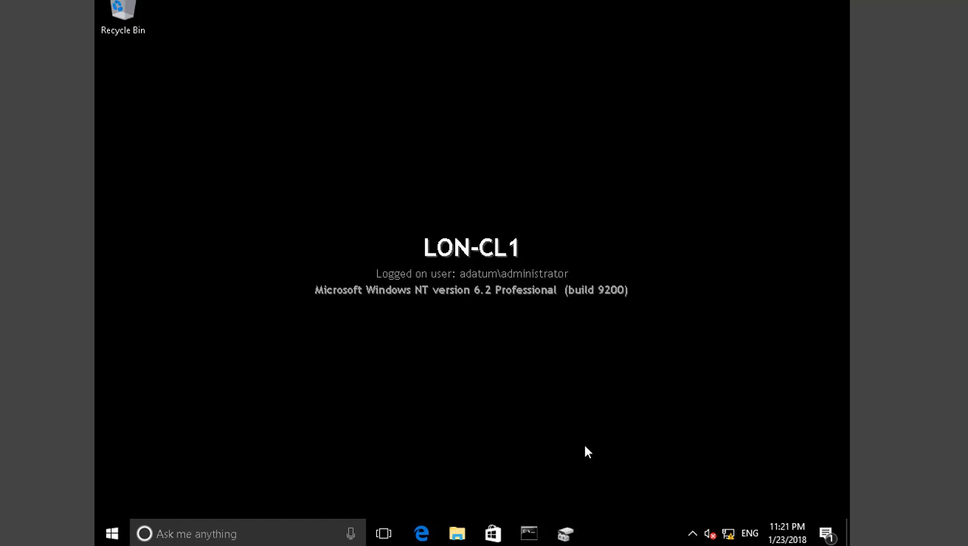
click(565, 534)
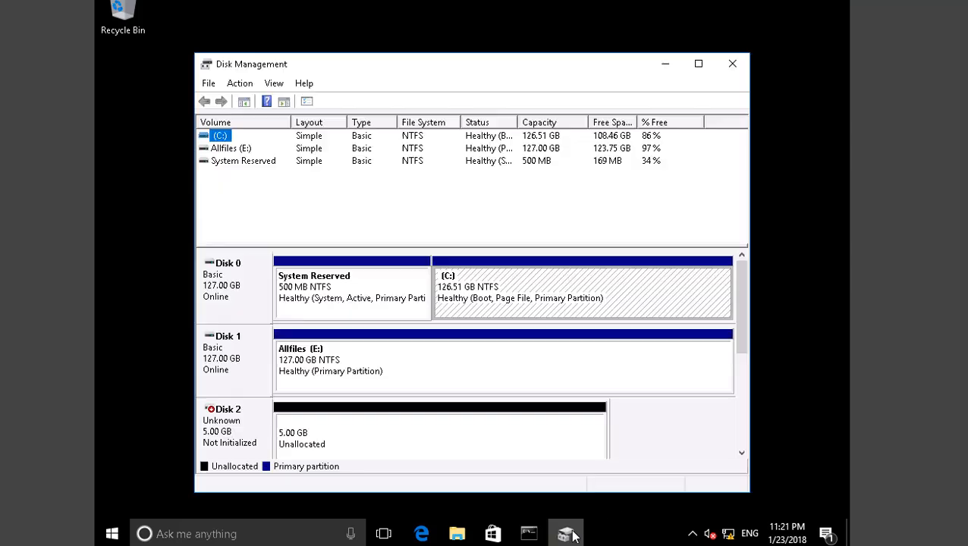
click(742, 375)
scroll(742, 376, down, 1)
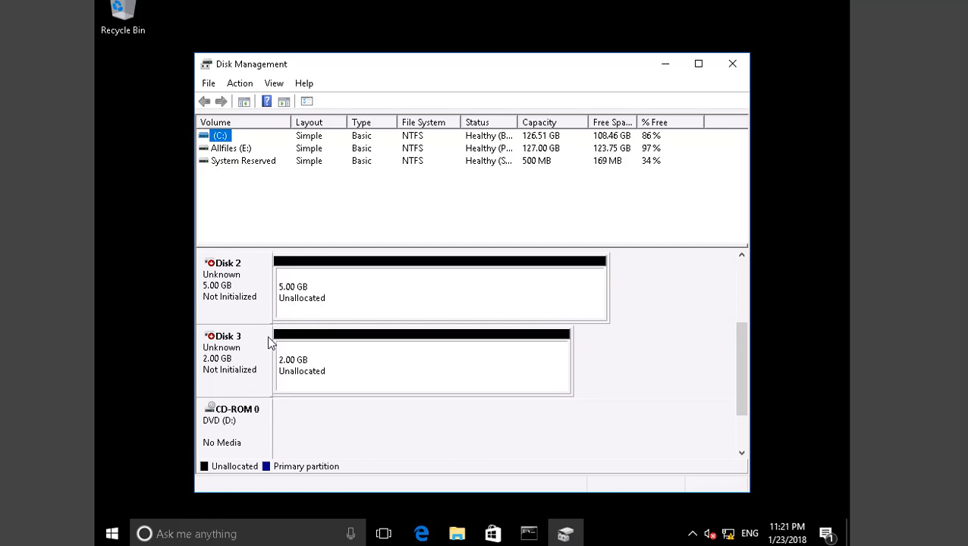
- Switch to LON-DC1, refresh the iSCSI page in Server Manager, and check the virtual disks' connection status and sizes
click(915, 59)
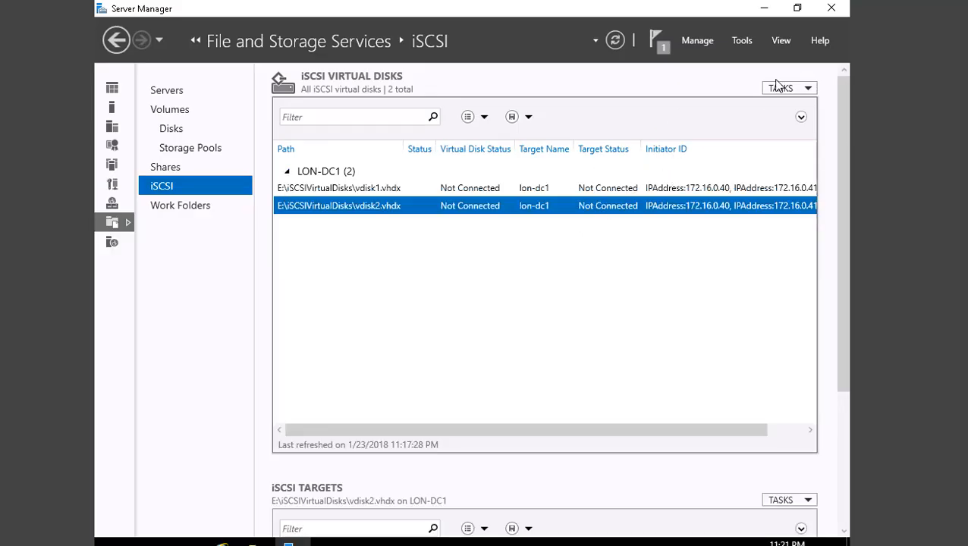
click(618, 41)
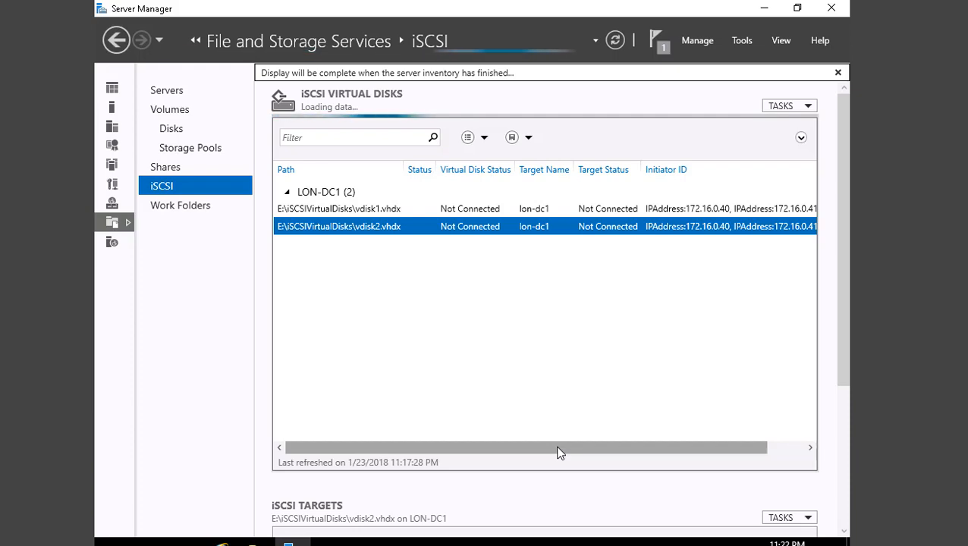
drag(558, 452, 733, 453)
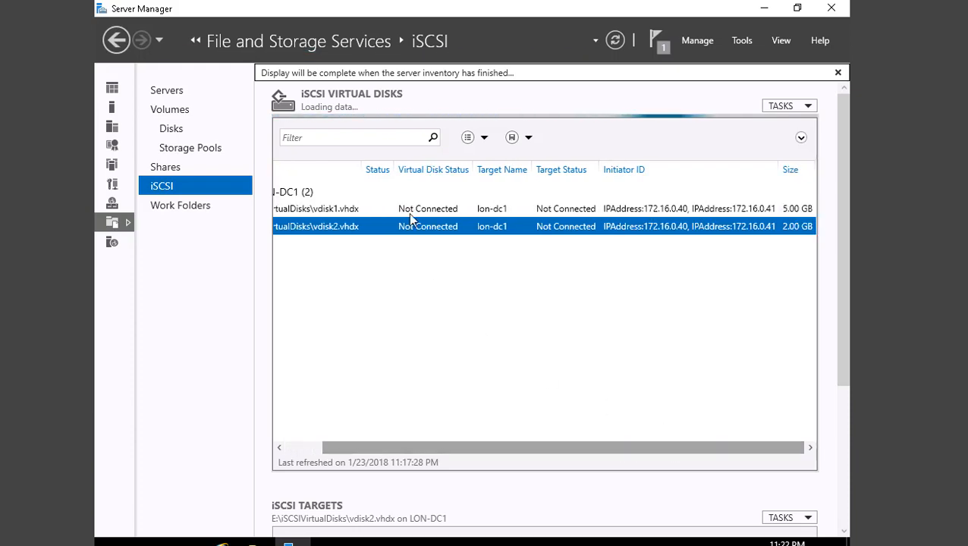
- Switch to the LON-CL2 machine, search for iscsi to open iSCSI Initiator, and start the Microsoft iSCSI service
mouse_move(962, 293)
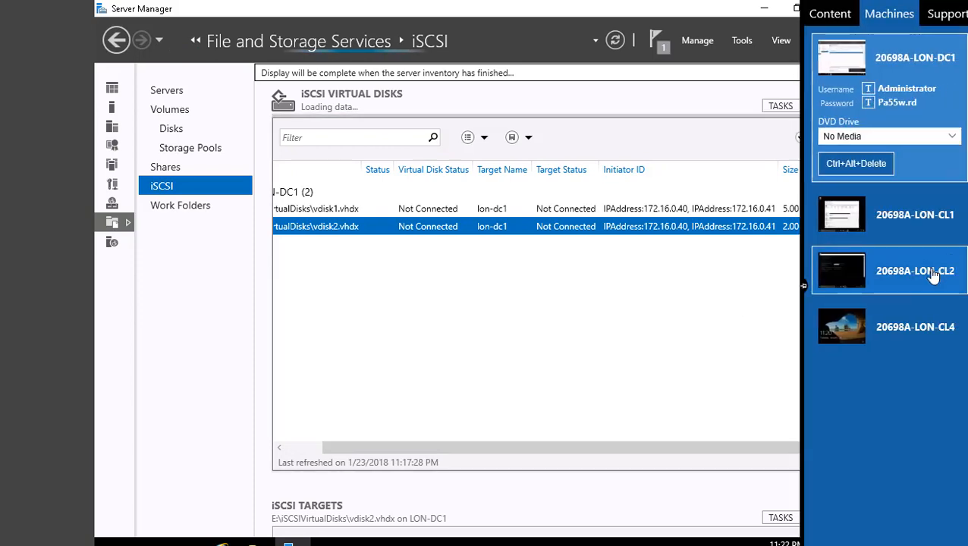
click(916, 278)
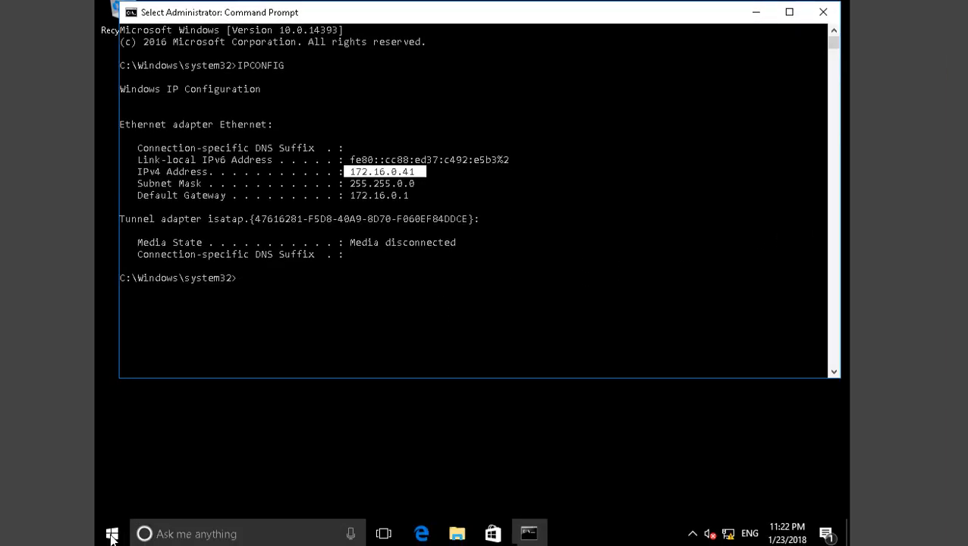
click(119, 535)
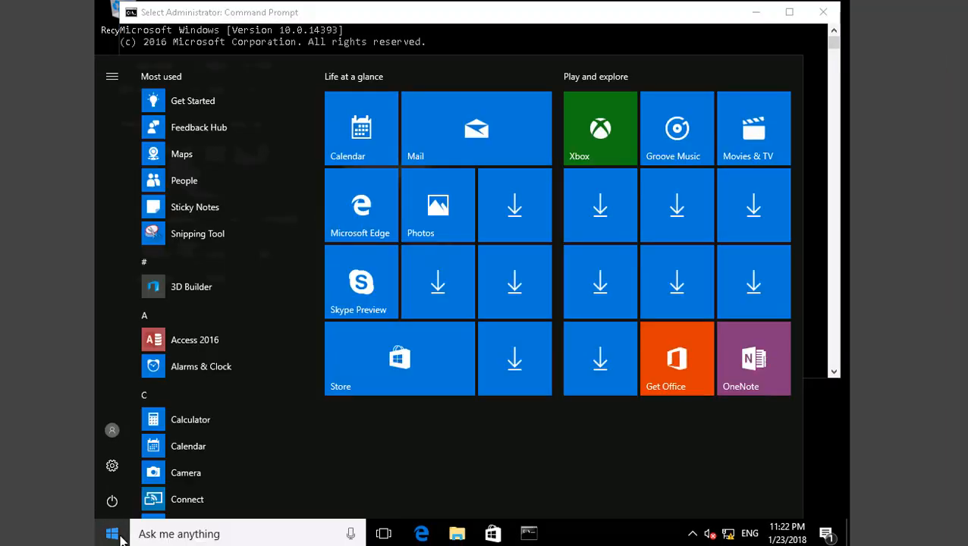
text(iscsi)
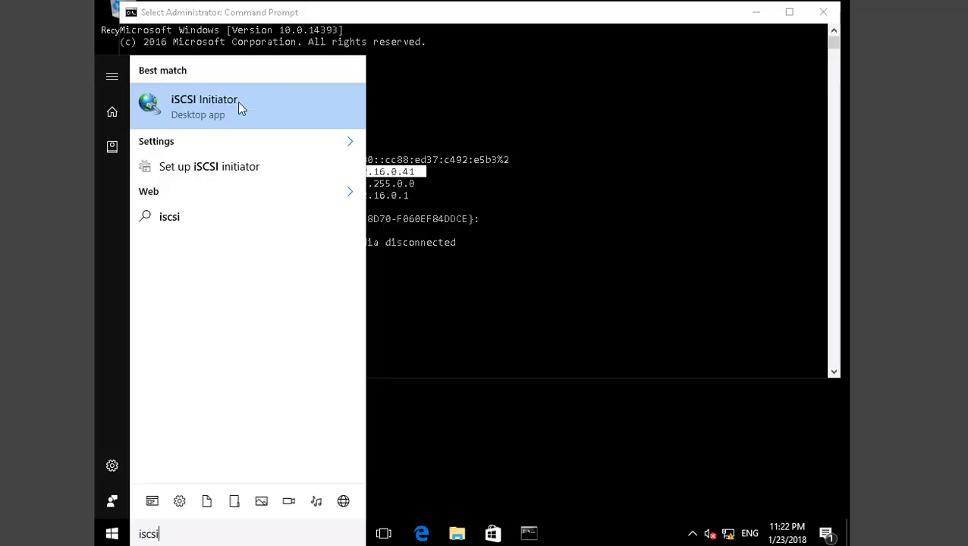
click(238, 102)
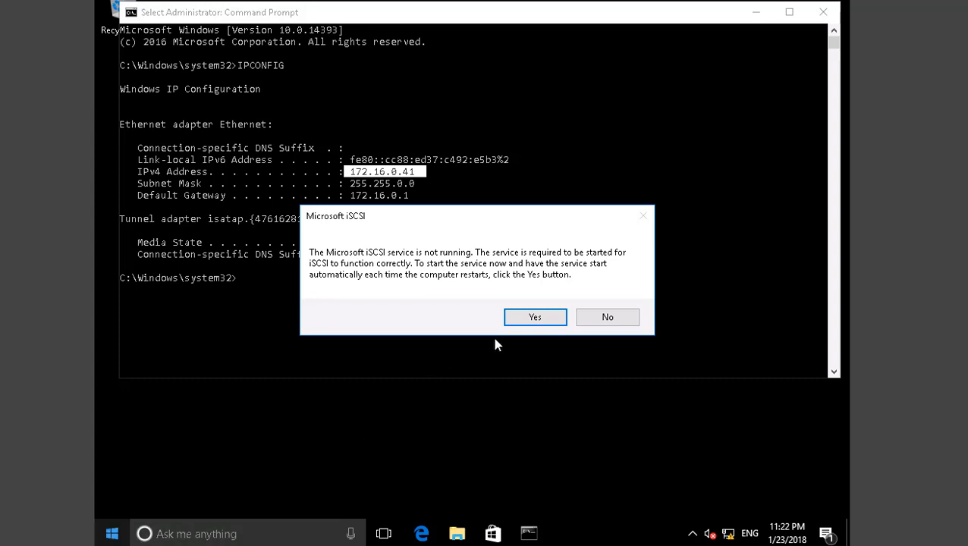
click(534, 318)
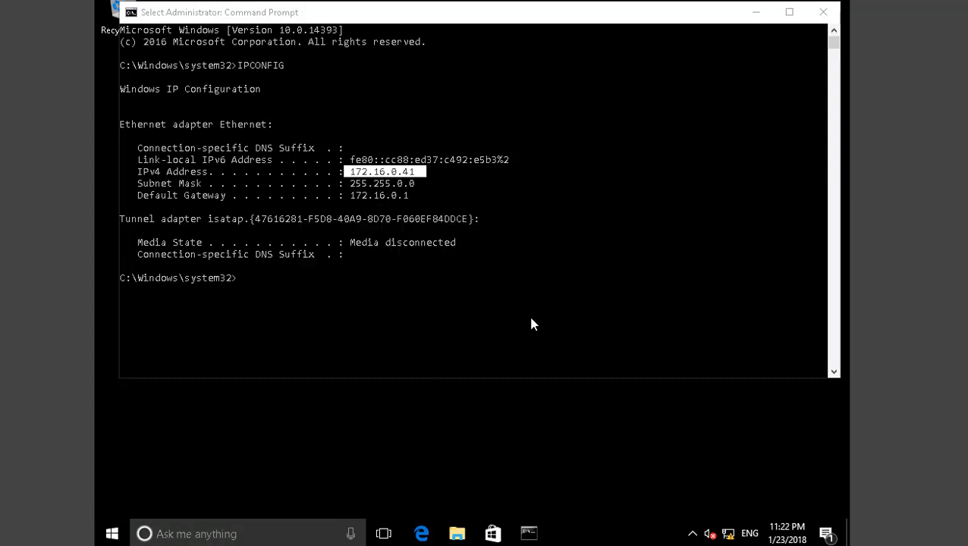
- Open Disk Management on LON-CL2, dismiss disk initialization, enlarge the graphical disk area to inspect the existing disks, and minimize it
right_click(117, 536)
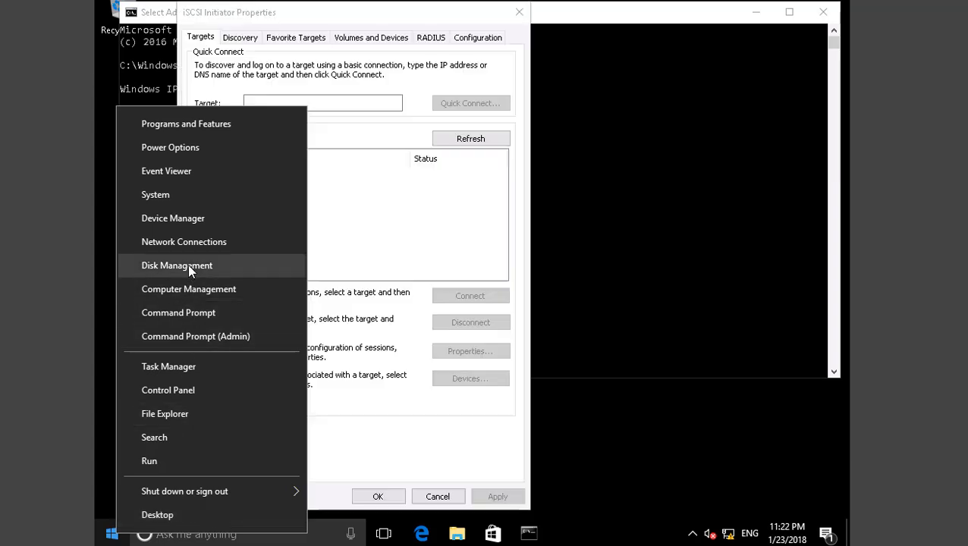
click(187, 265)
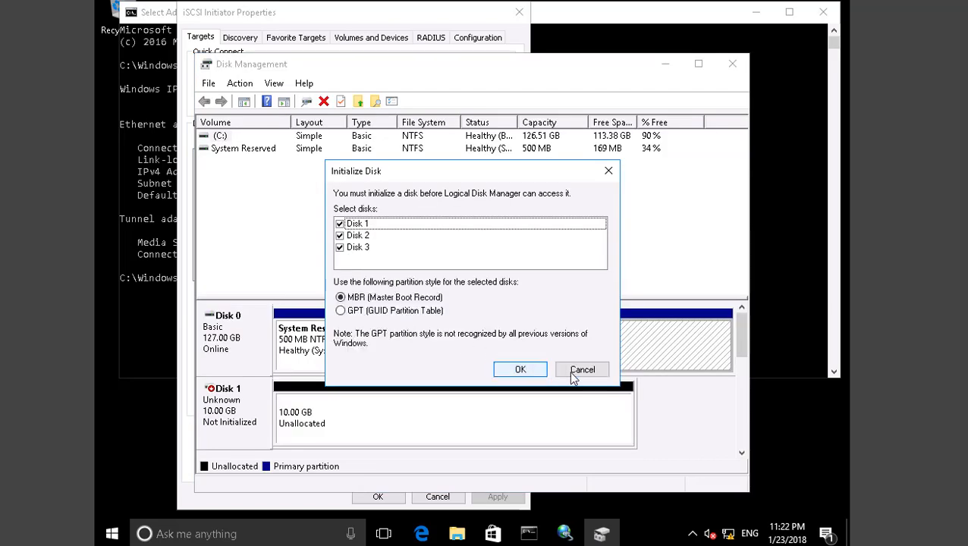
click(582, 370)
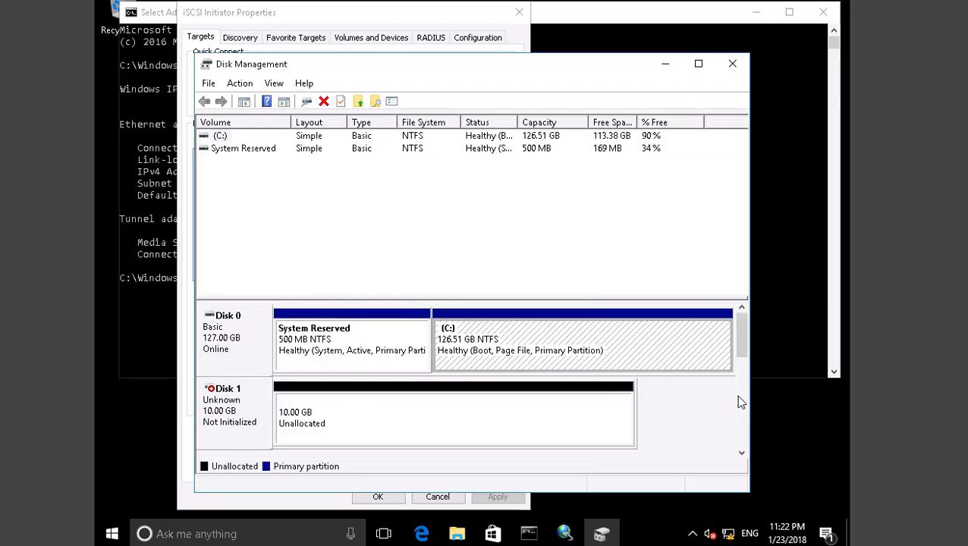
click(742, 454)
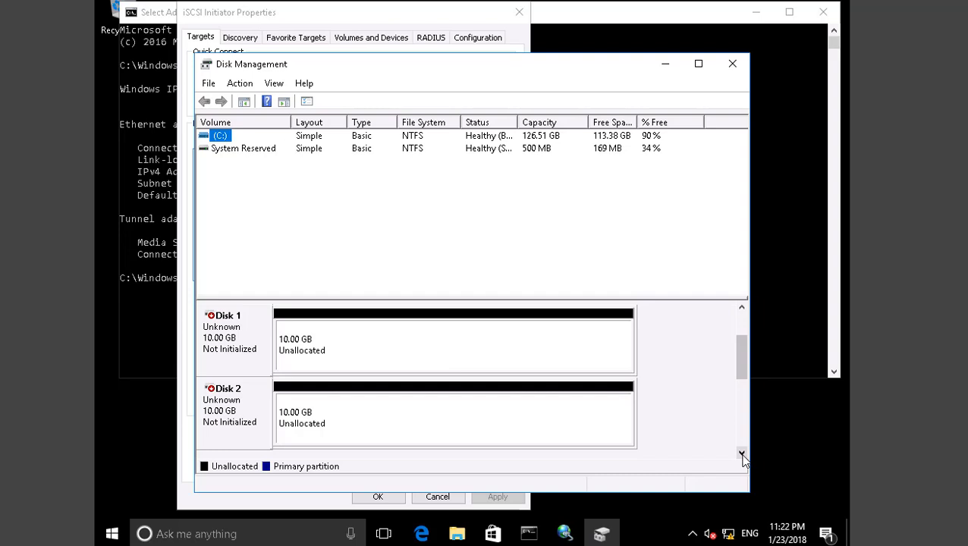
click(742, 454)
click(742, 454)
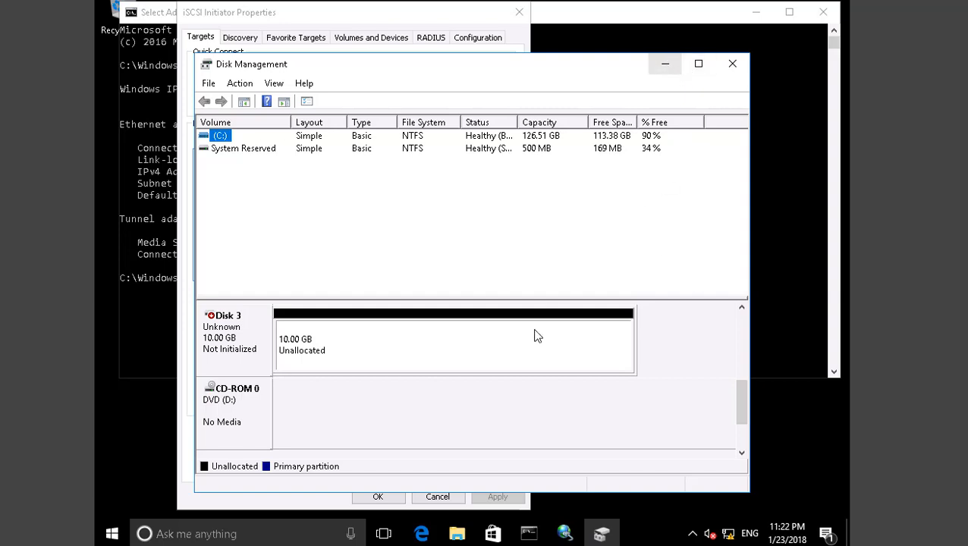
click(566, 232)
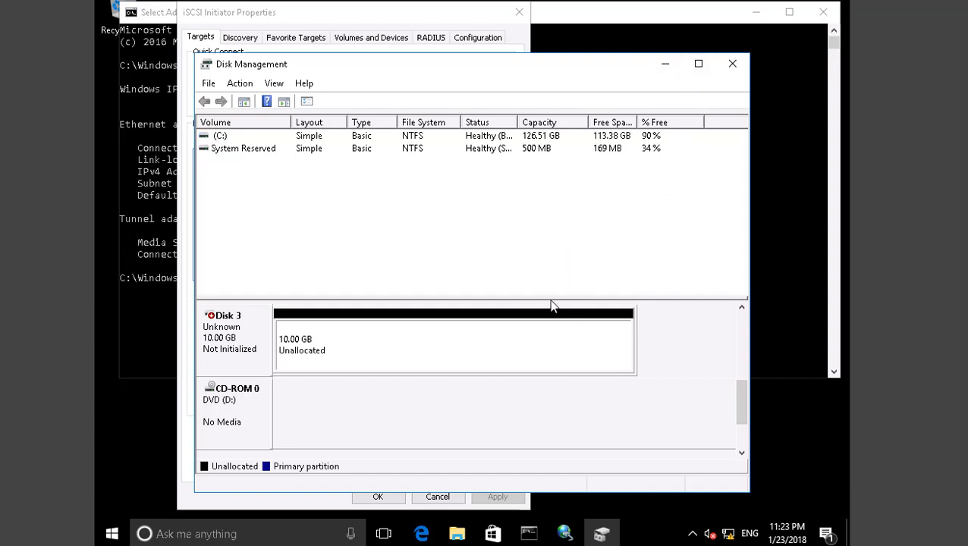
drag(550, 299, 545, 214)
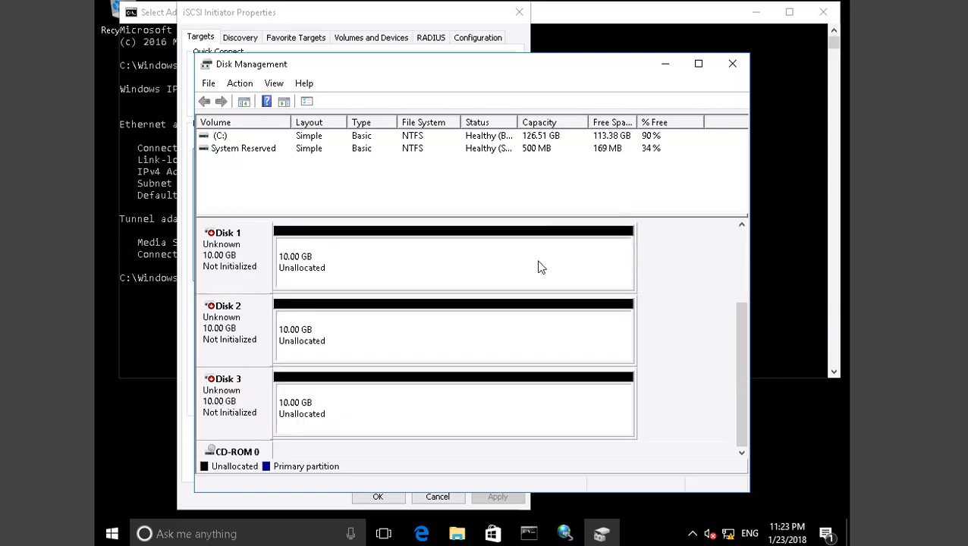
click(664, 68)
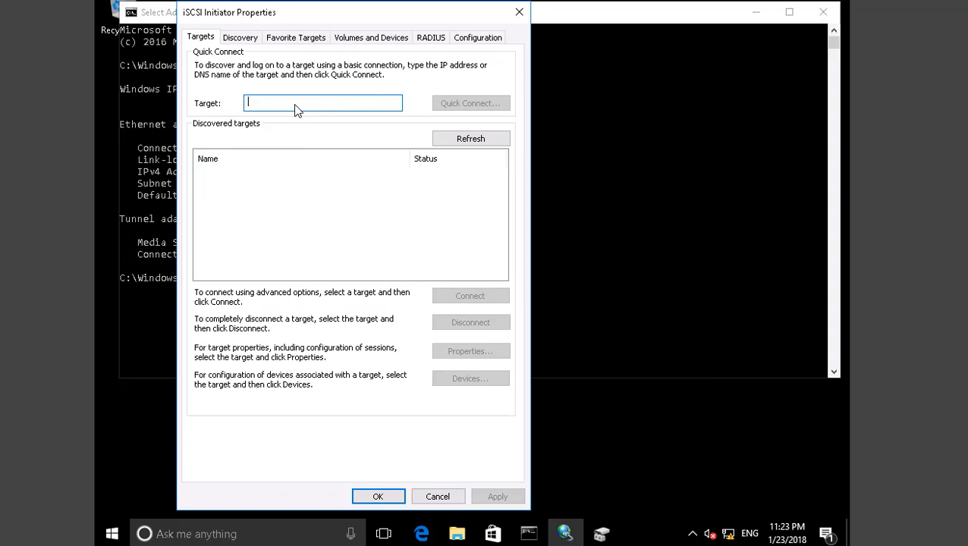
- Quick-connect LON-CL2's iSCSI Initiator to the target at 172.16.0.10, finish the connection, and close the initiator properties
text(172.16.0.10)
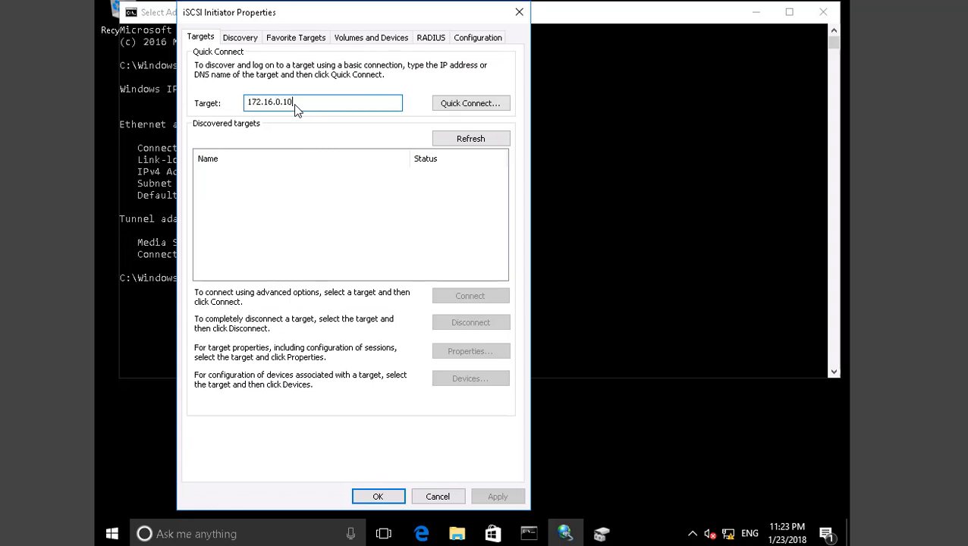
click(457, 107)
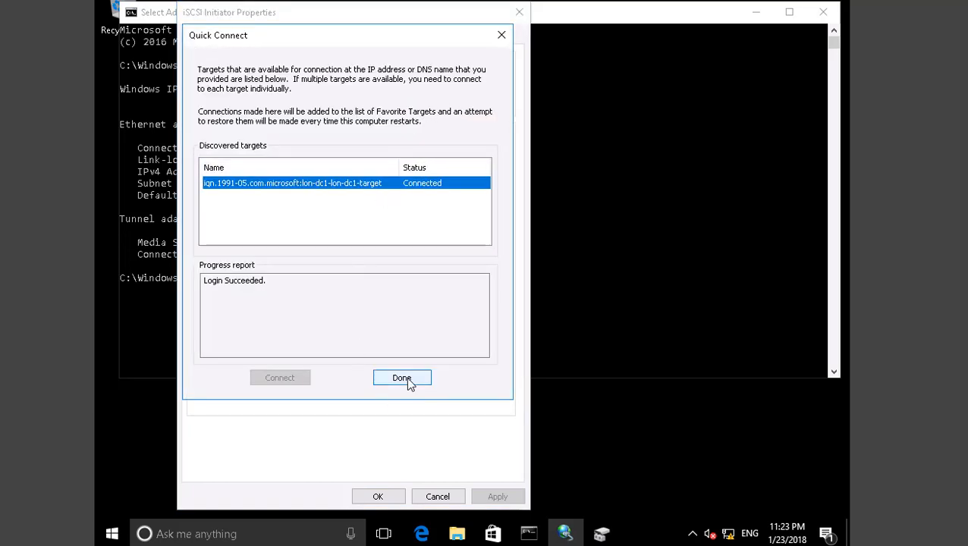
click(402, 378)
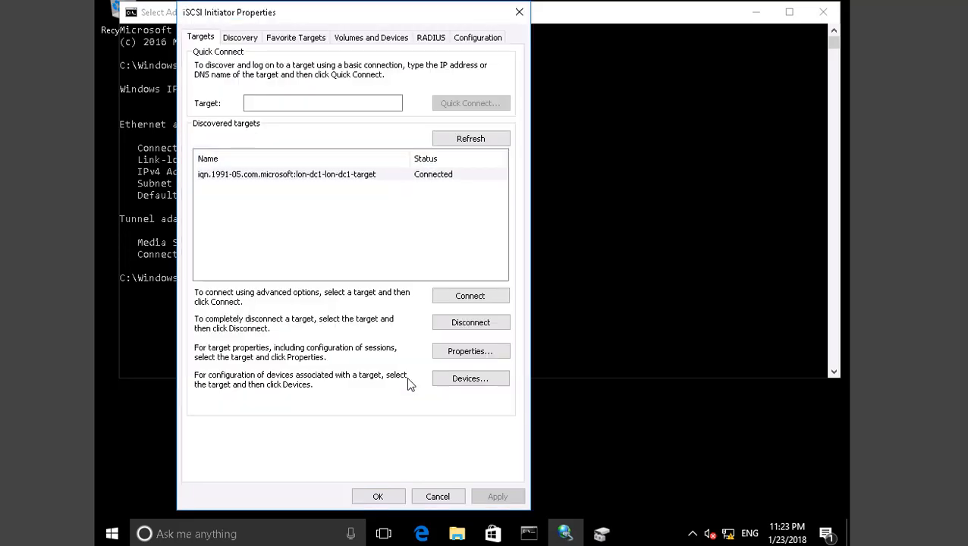
click(379, 497)
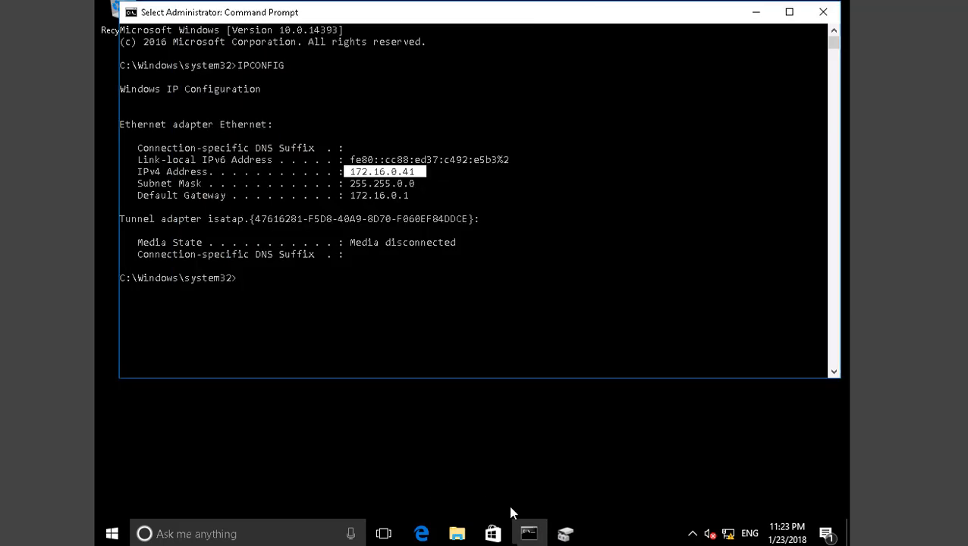
- Restore Disk Management on LON-CL2 and examine the disks added through the iSCSI connection
click(566, 534)
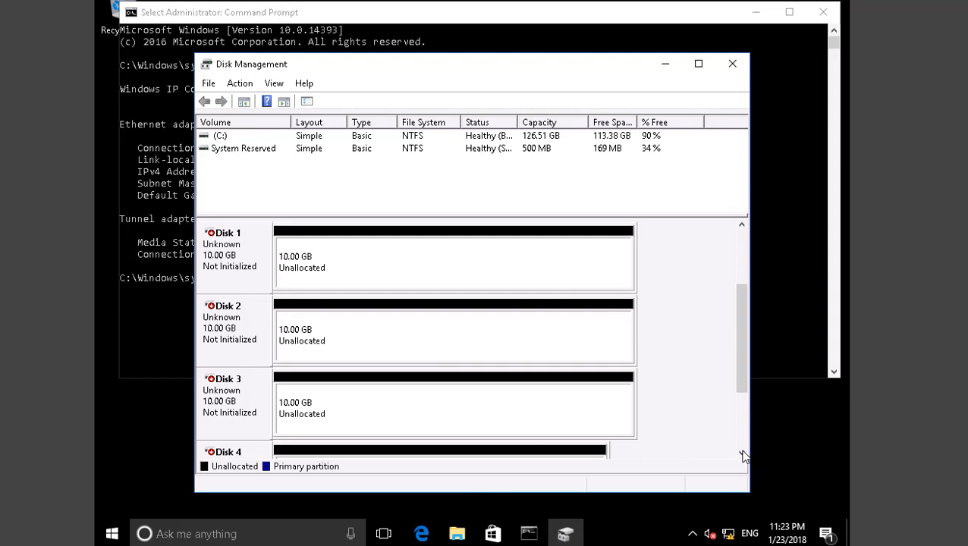
click(742, 453)
click(742, 453)
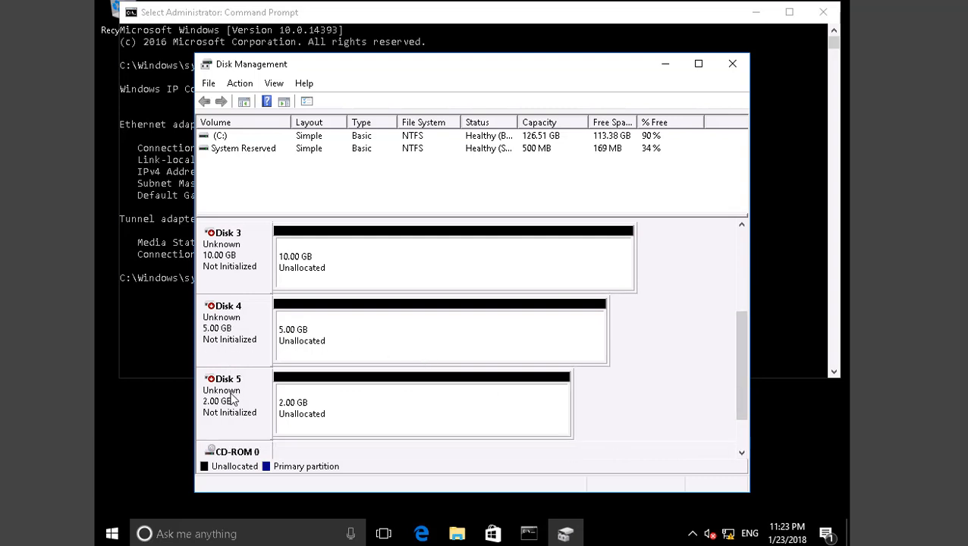
- Switch back to the LON-DC1 machine
mouse_move(955, 224)
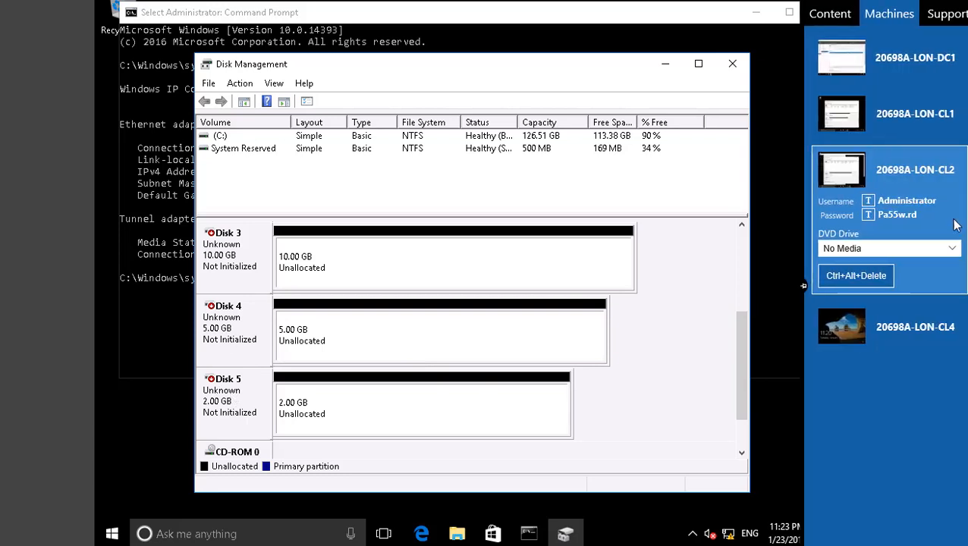
click(927, 59)
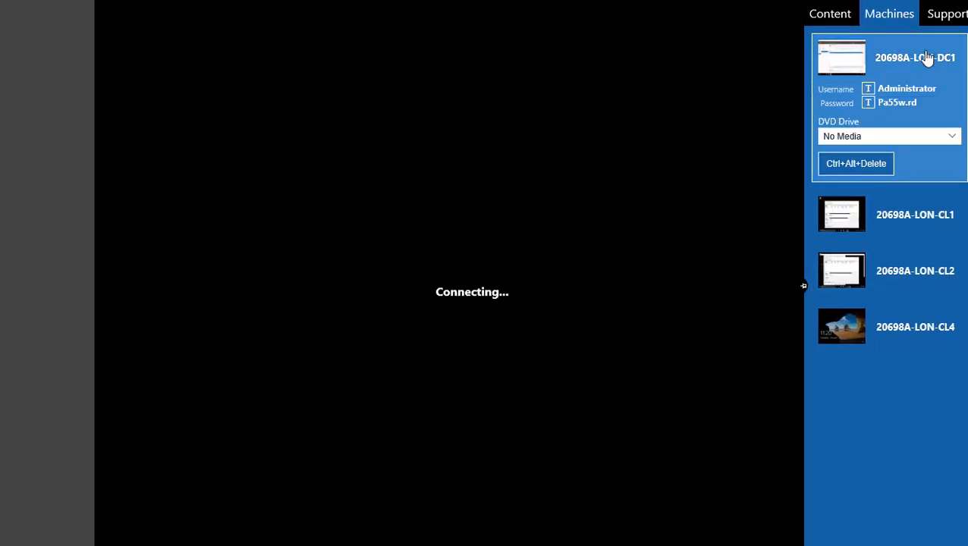